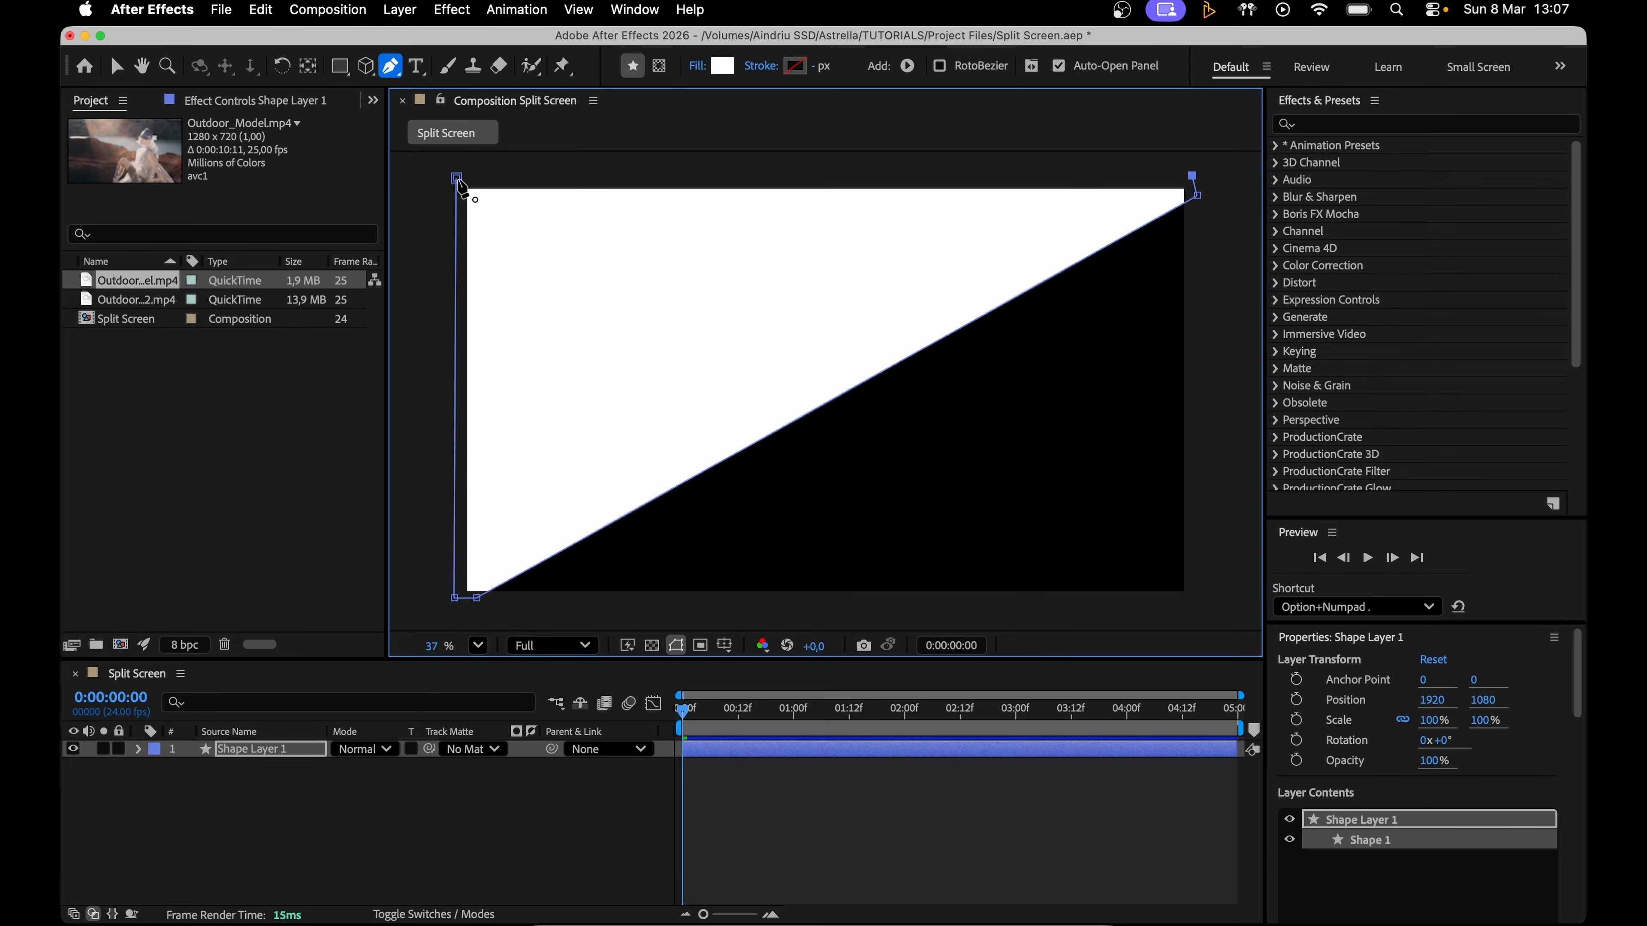
Step: Draw a second triangular shape layer with the Pen tool covering the empty lower-right half of the Split Screen composition
{"action": "left_click", "coordinate": [607, 828]}
{"action": "left_click", "coordinate": [488, 596]}
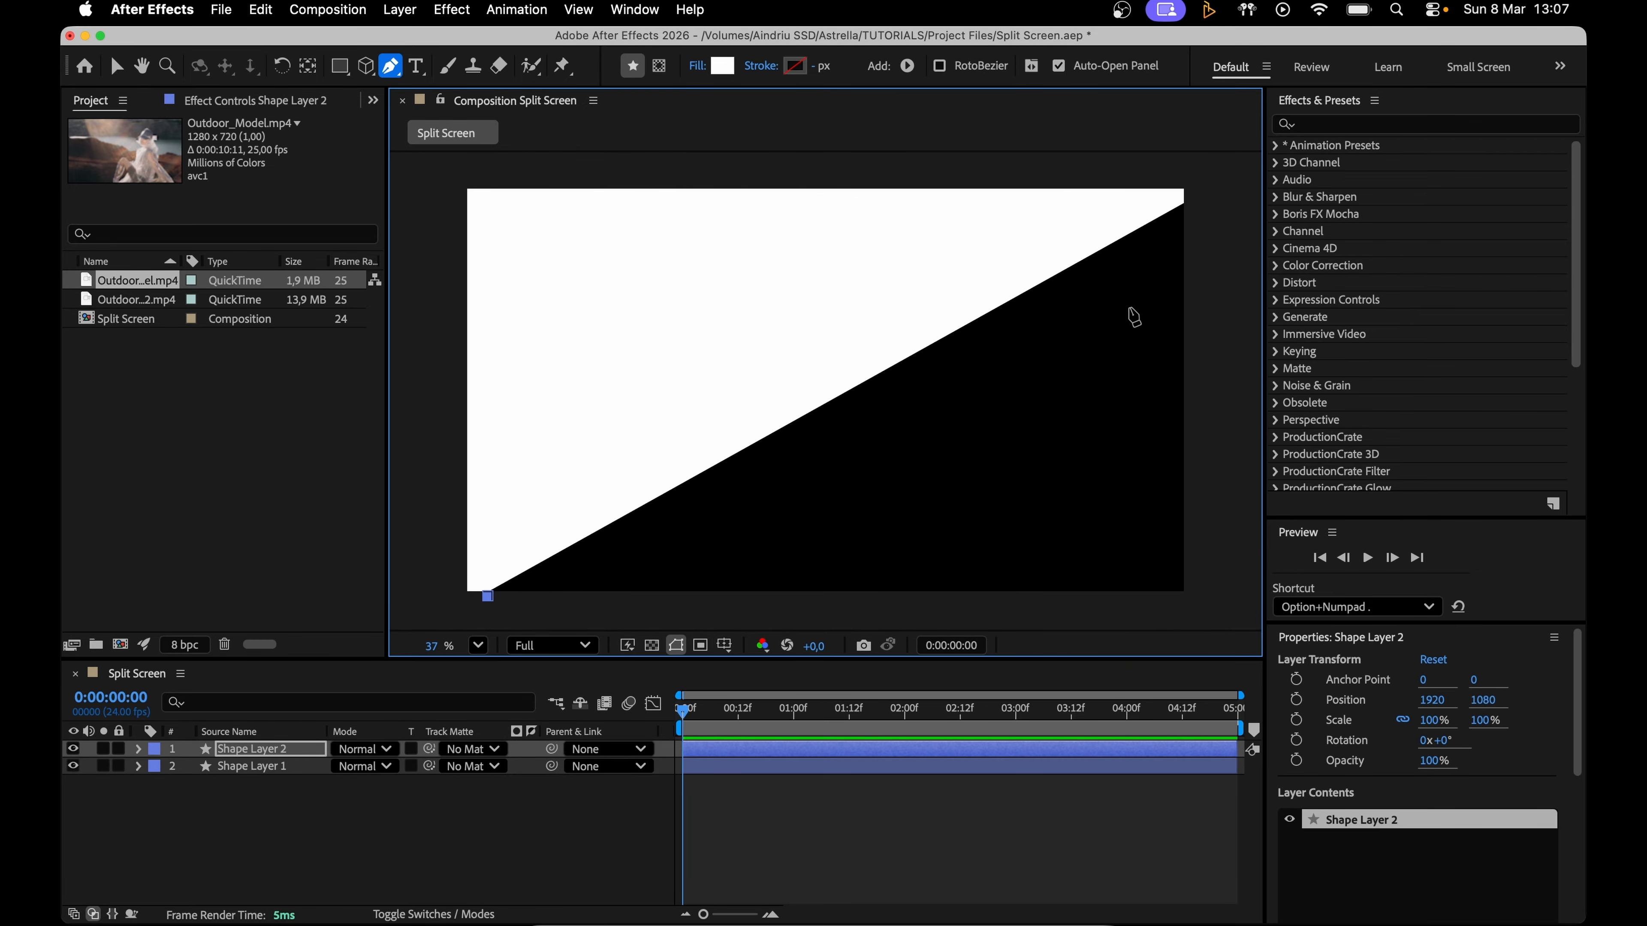
{"action": "left_click", "coordinate": [1191, 201]}
{"action": "key", "text": "v"}
Step: Add both Outdoor_Model clips above the shape layers, placing Outdoor_Model.mp4 toward the upper-left half and Outdoor_Model_2.mp4 toward the lower-right half
{"action": "left_click", "coordinate": [136, 299], "text": "shift"}
{"action": "left_click_drag", "start_coordinate": [154, 304], "coordinate": [275, 741]}
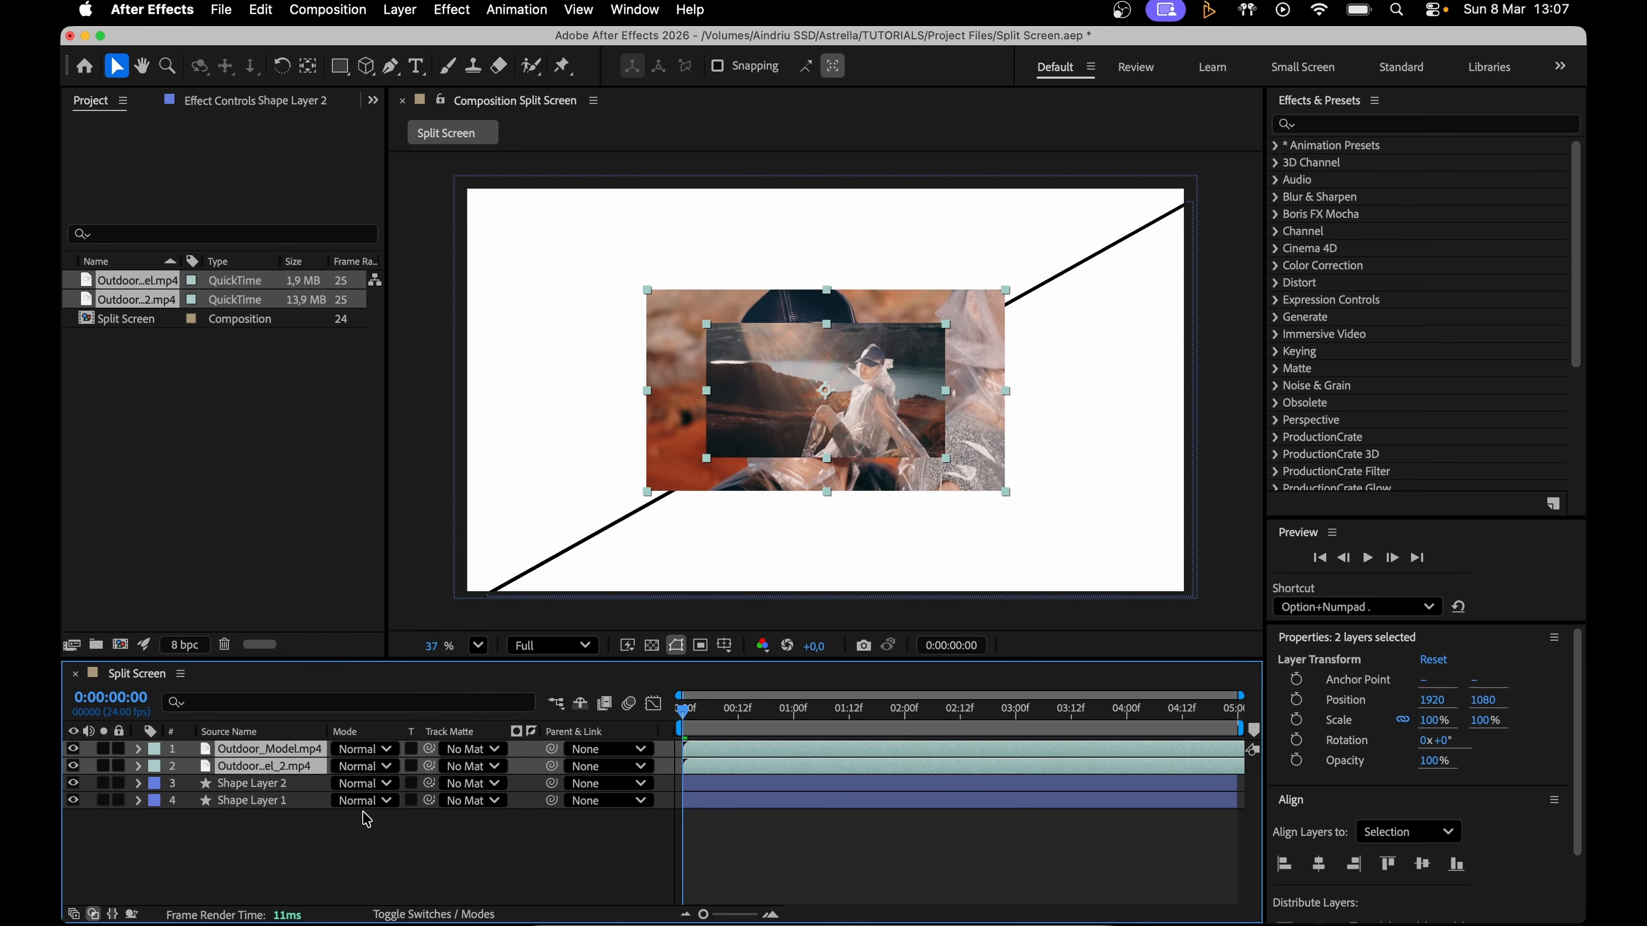
{"action": "left_click", "coordinate": [837, 442]}
{"action": "left_click_drag", "start_coordinate": [836, 441], "coordinate": [652, 282]}
{"action": "left_click_drag", "start_coordinate": [872, 380], "coordinate": [1021, 492]}
Step: Scale Outdoor_Model_2.mp4 to 256% and Outdoor_Model.mp4 to 345%, repositioning each clip over its half of the frame
{"action": "left_click", "coordinate": [269, 750], "text": "shift"}
{"action": "key", "text": "s"}
{"action": "left_click_drag", "start_coordinate": [362, 801], "coordinate": [511, 801]}
{"action": "left_click_drag", "start_coordinate": [973, 467], "coordinate": [938, 427]}
{"action": "left_click_drag", "start_coordinate": [710, 304], "coordinate": [568, 241]}
{"action": "left_click_drag", "start_coordinate": [362, 767], "coordinate": [594, 768]}
{"action": "left_click_drag", "start_coordinate": [741, 333], "coordinate": [938, 450]}
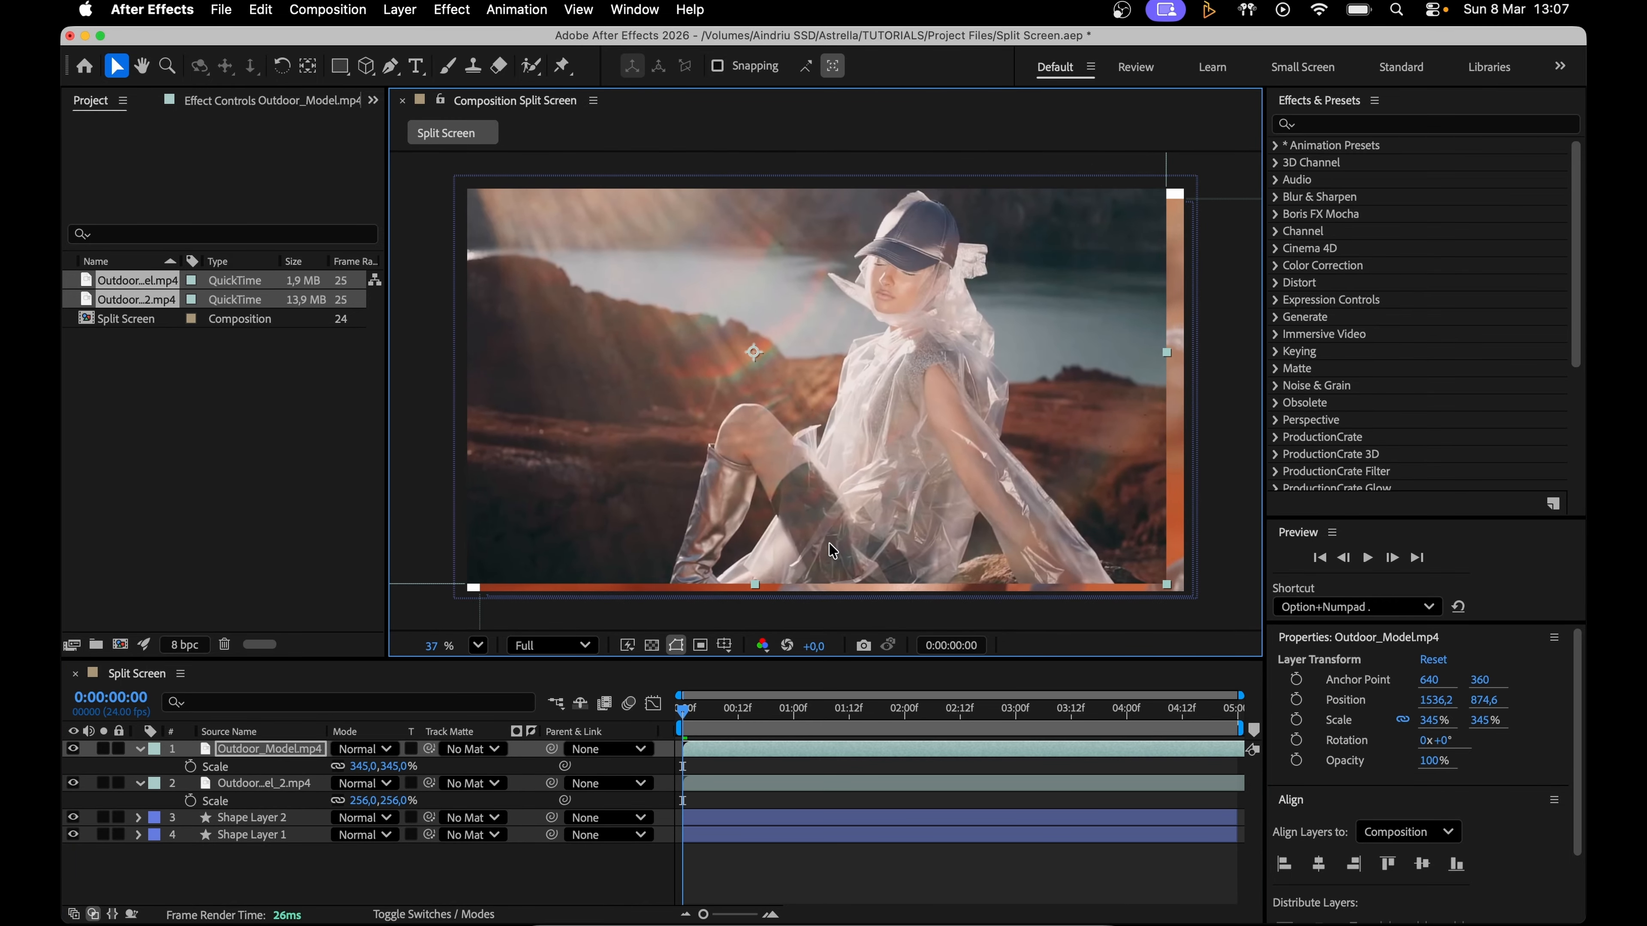
Step: Set Shape Layer 1 as the track matte for Outdoor_Model.mp4 and Shape Layer 2 as the matte for Outdoor_Model_2.mp4
{"action": "left_click", "coordinate": [458, 915]}
{"action": "left_click", "coordinate": [435, 916]}
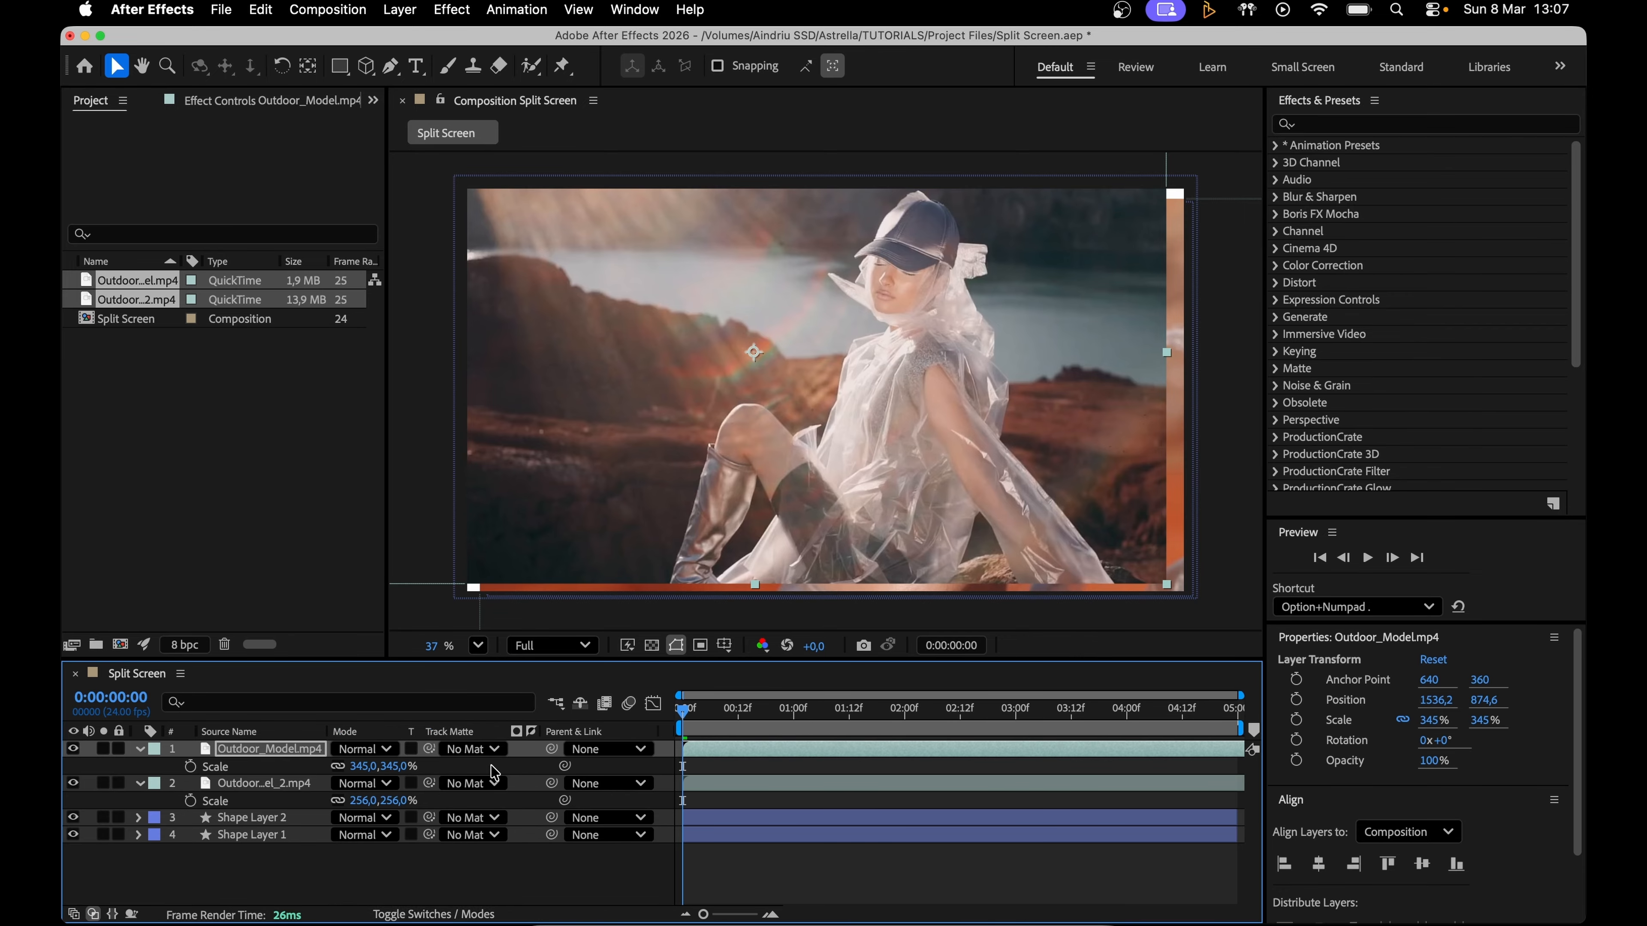
{"action": "left_click", "coordinate": [484, 750]}
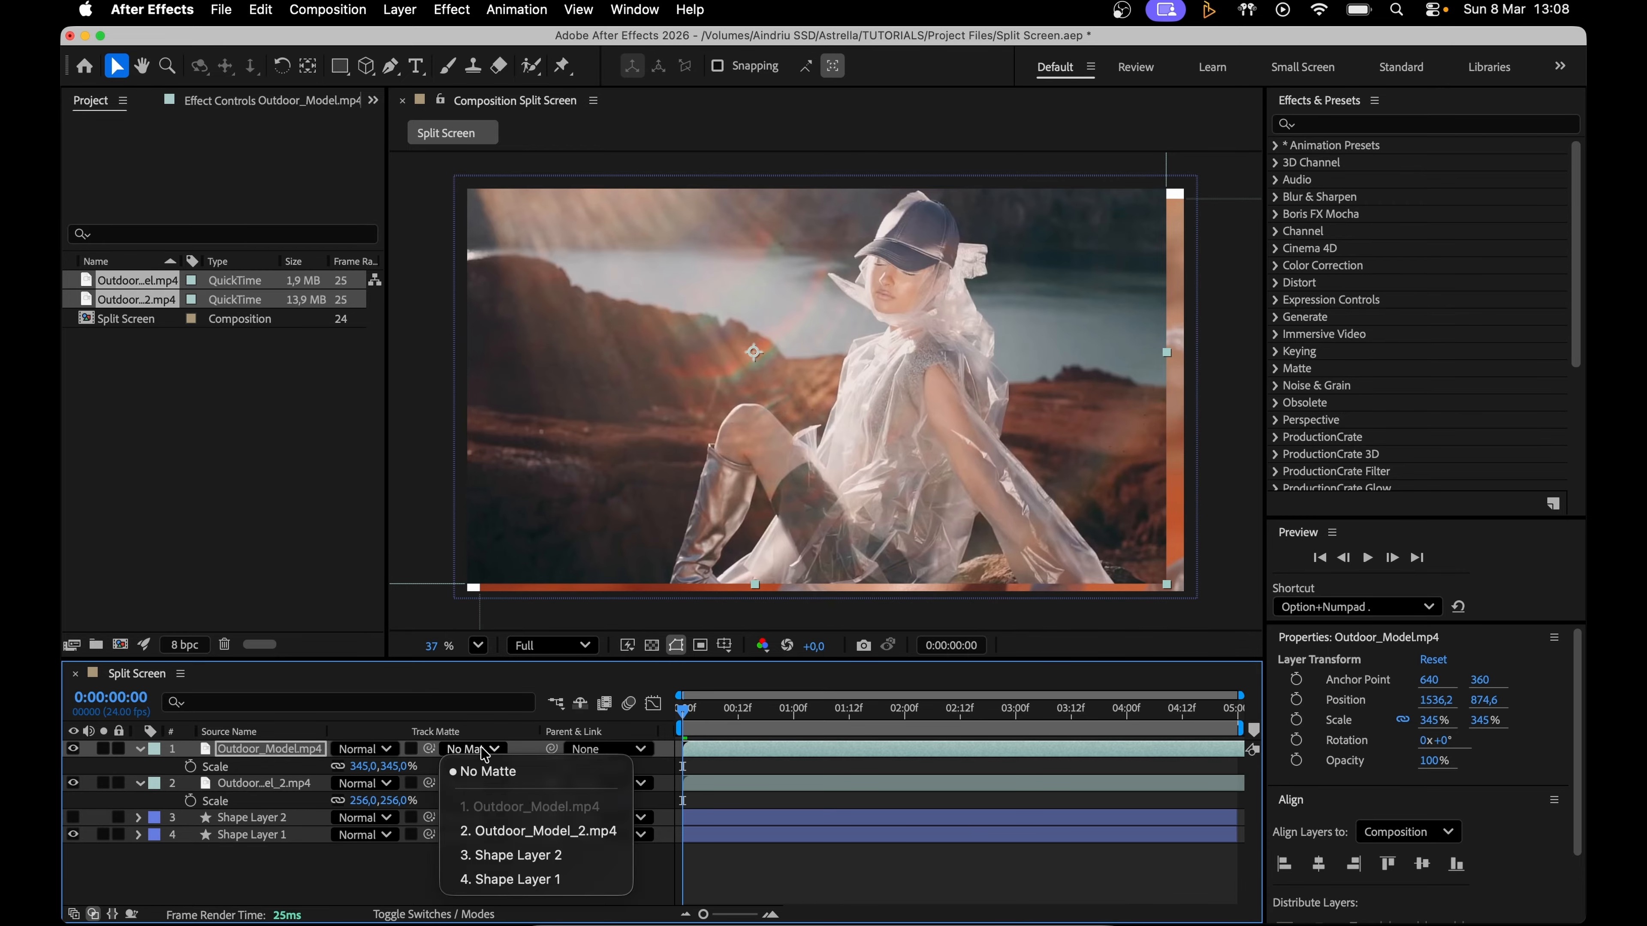
{"action": "left_click", "coordinate": [541, 881]}
{"action": "left_click", "coordinate": [543, 890]}
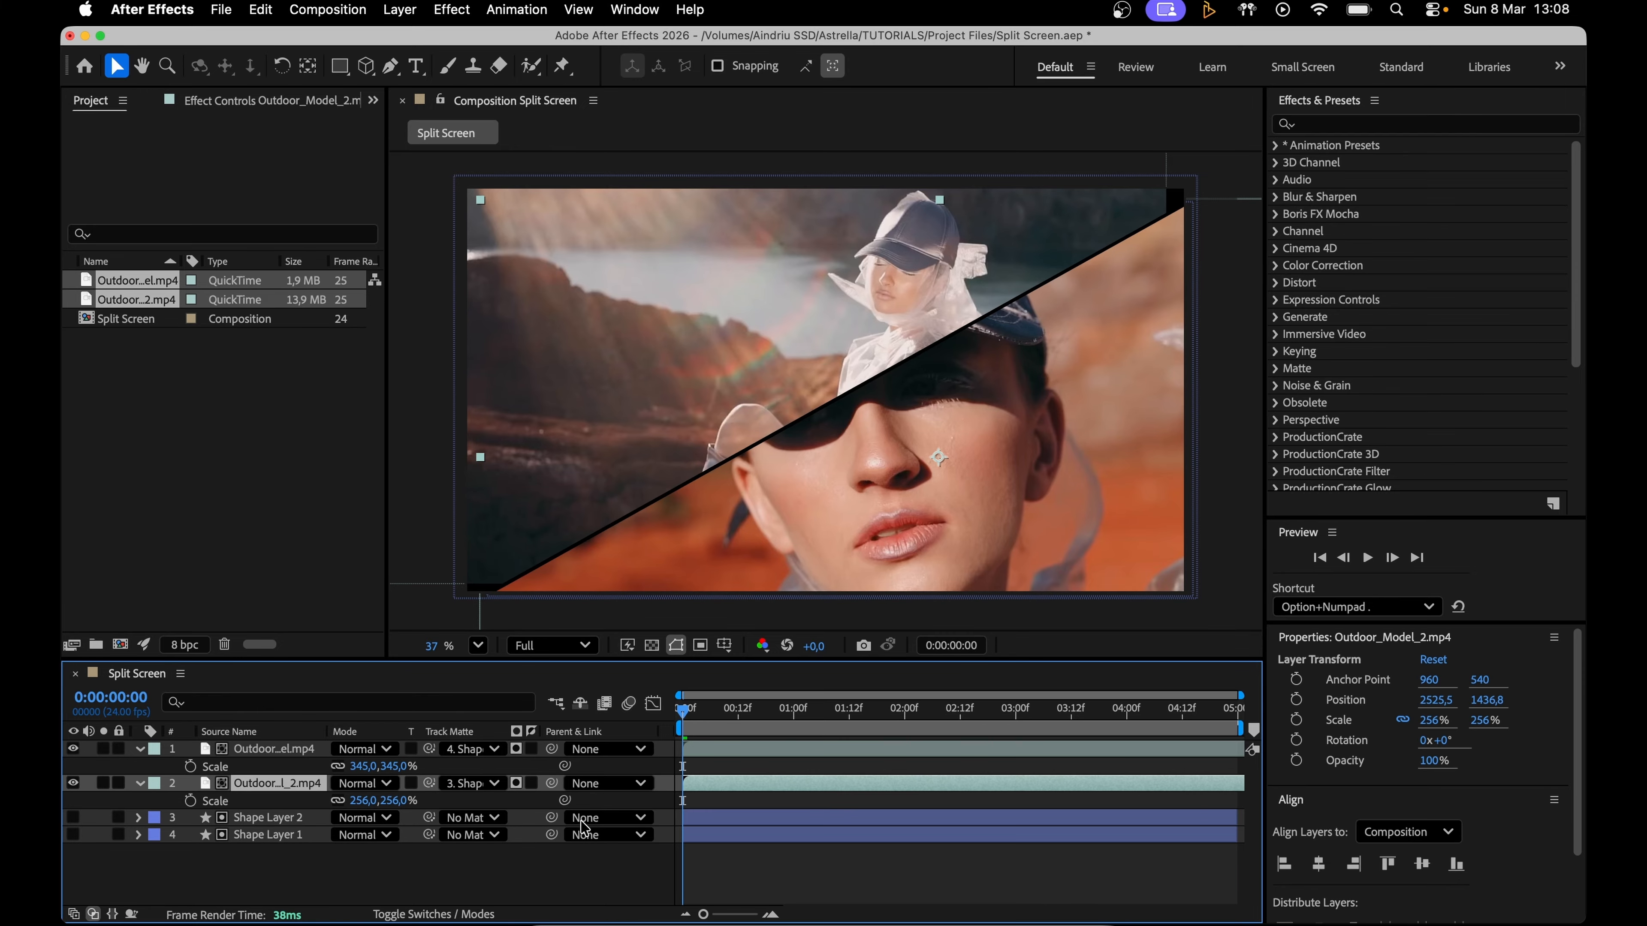
Step: Scale Outdoor_Model_2.mp4 to 283%, refine the framing of both clips inside their halves, and scrub through the composition
{"action": "mouse_move", "coordinate": [1015, 400]}
{"action": "left_mouse_down"}
{"action": "mouse_move", "coordinate": [1020, 420]}
{"action": "mouse_move", "coordinate": [1020, 398]}
{"action": "left_mouse_up"}
{"action": "key", "text": "s"}
{"action": "key", "text": "s"}
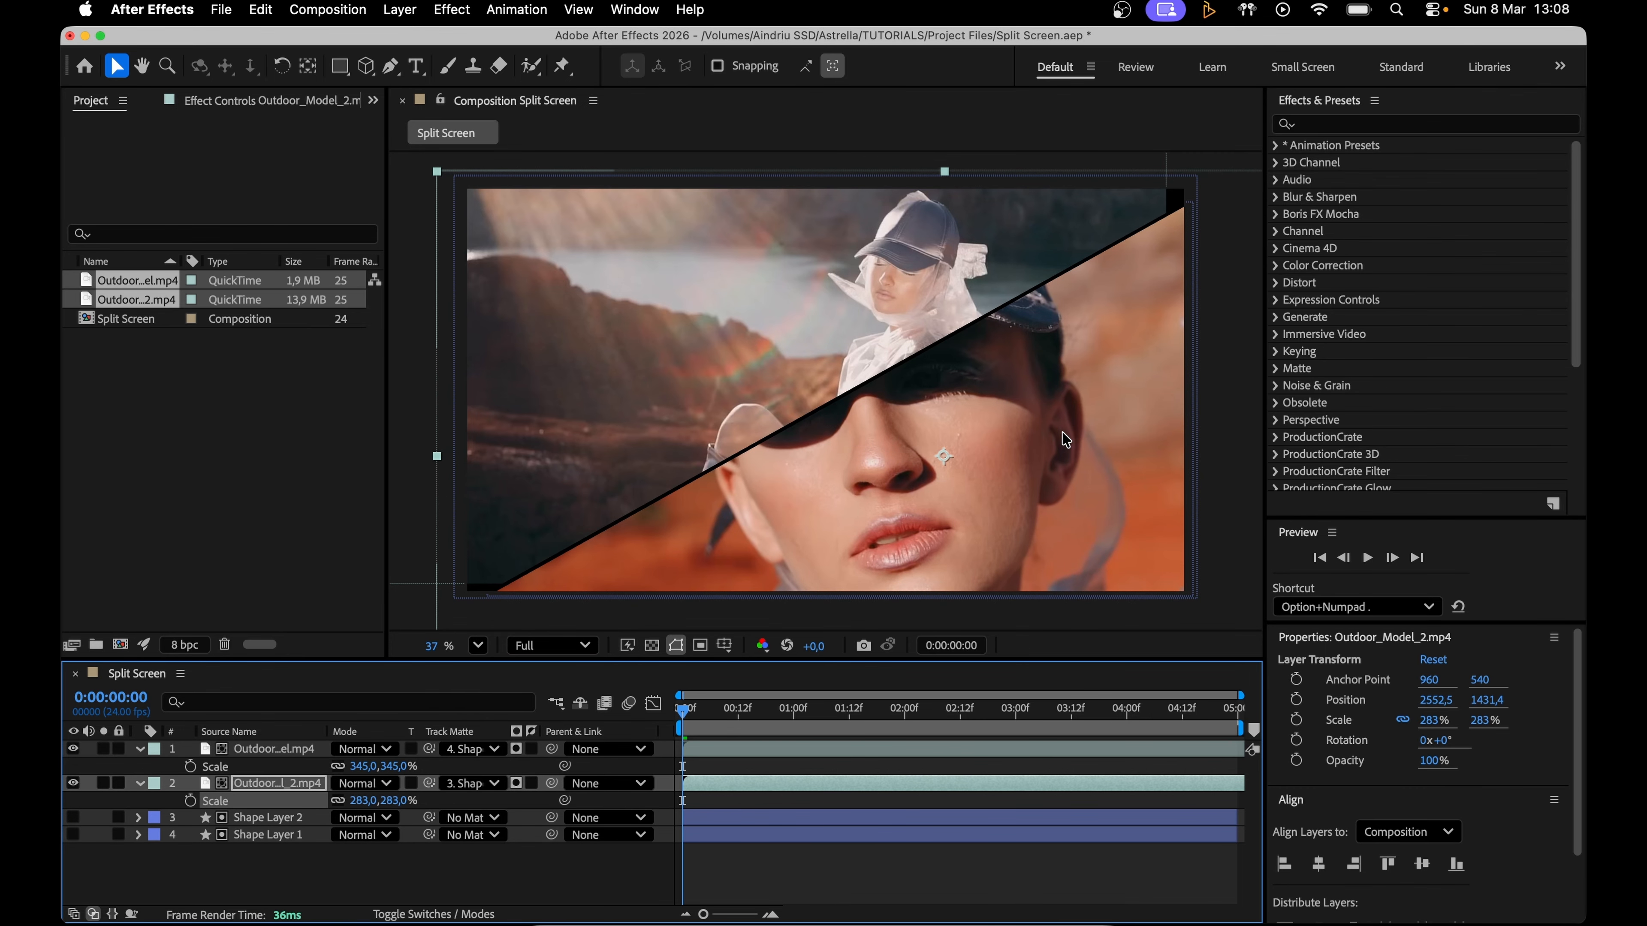
{"action": "left_click", "coordinate": [365, 749]}
{"action": "left_click_drag", "start_coordinate": [813, 333], "coordinate": [704, 343]}
{"action": "left_click_drag", "start_coordinate": [683, 711], "coordinate": [904, 711]}
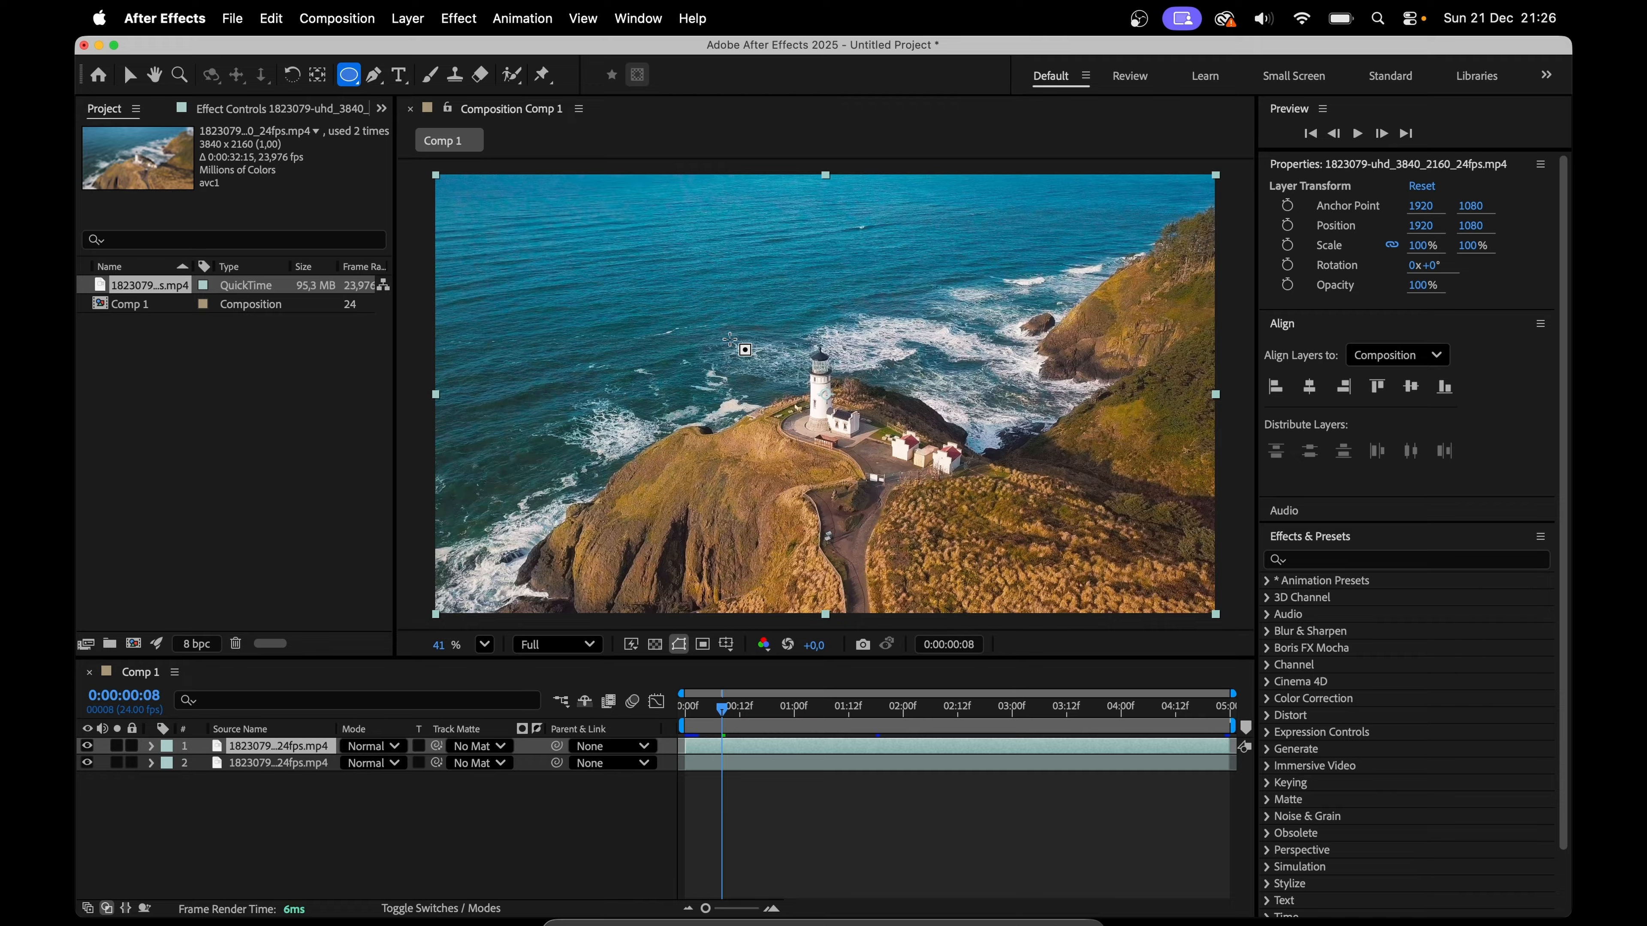
Step: Draw an elliptical mask around the lighthouse on the top footage layer and apply the Camera Lens Blur effect to that layer
{"action": "left_click_drag", "start_coordinate": [729, 338], "coordinate": [1034, 535]}
{"action": "left_click", "coordinate": [129, 75]}
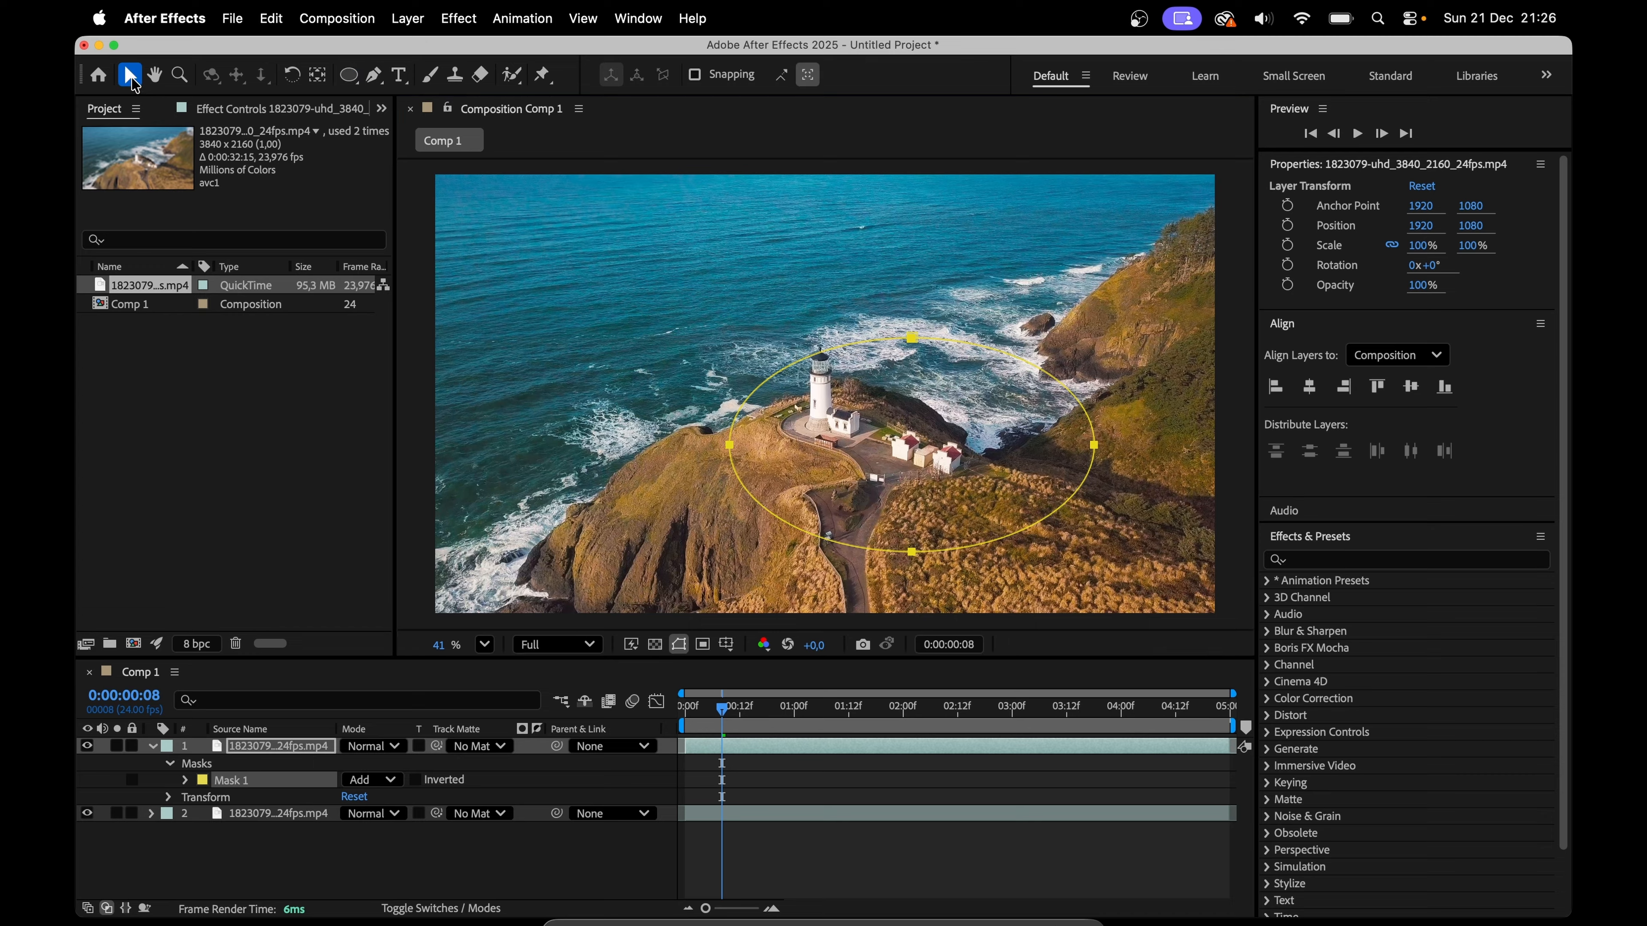
{"action": "left_click", "coordinate": [1345, 561]}
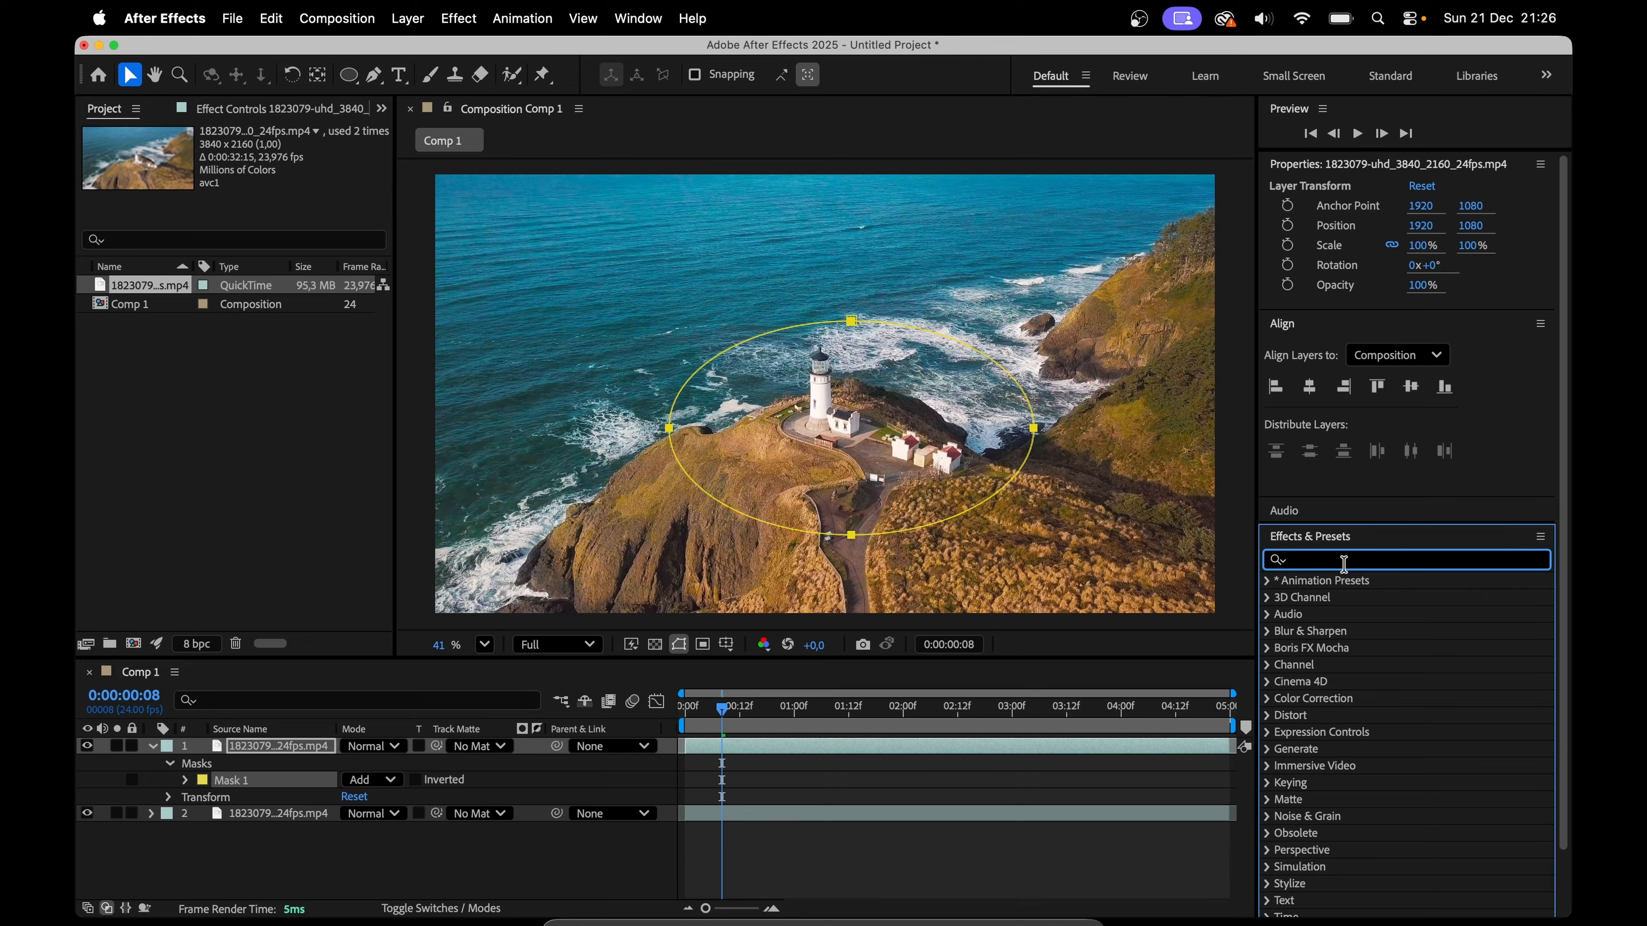
{"action": "type", "text": "camera"}
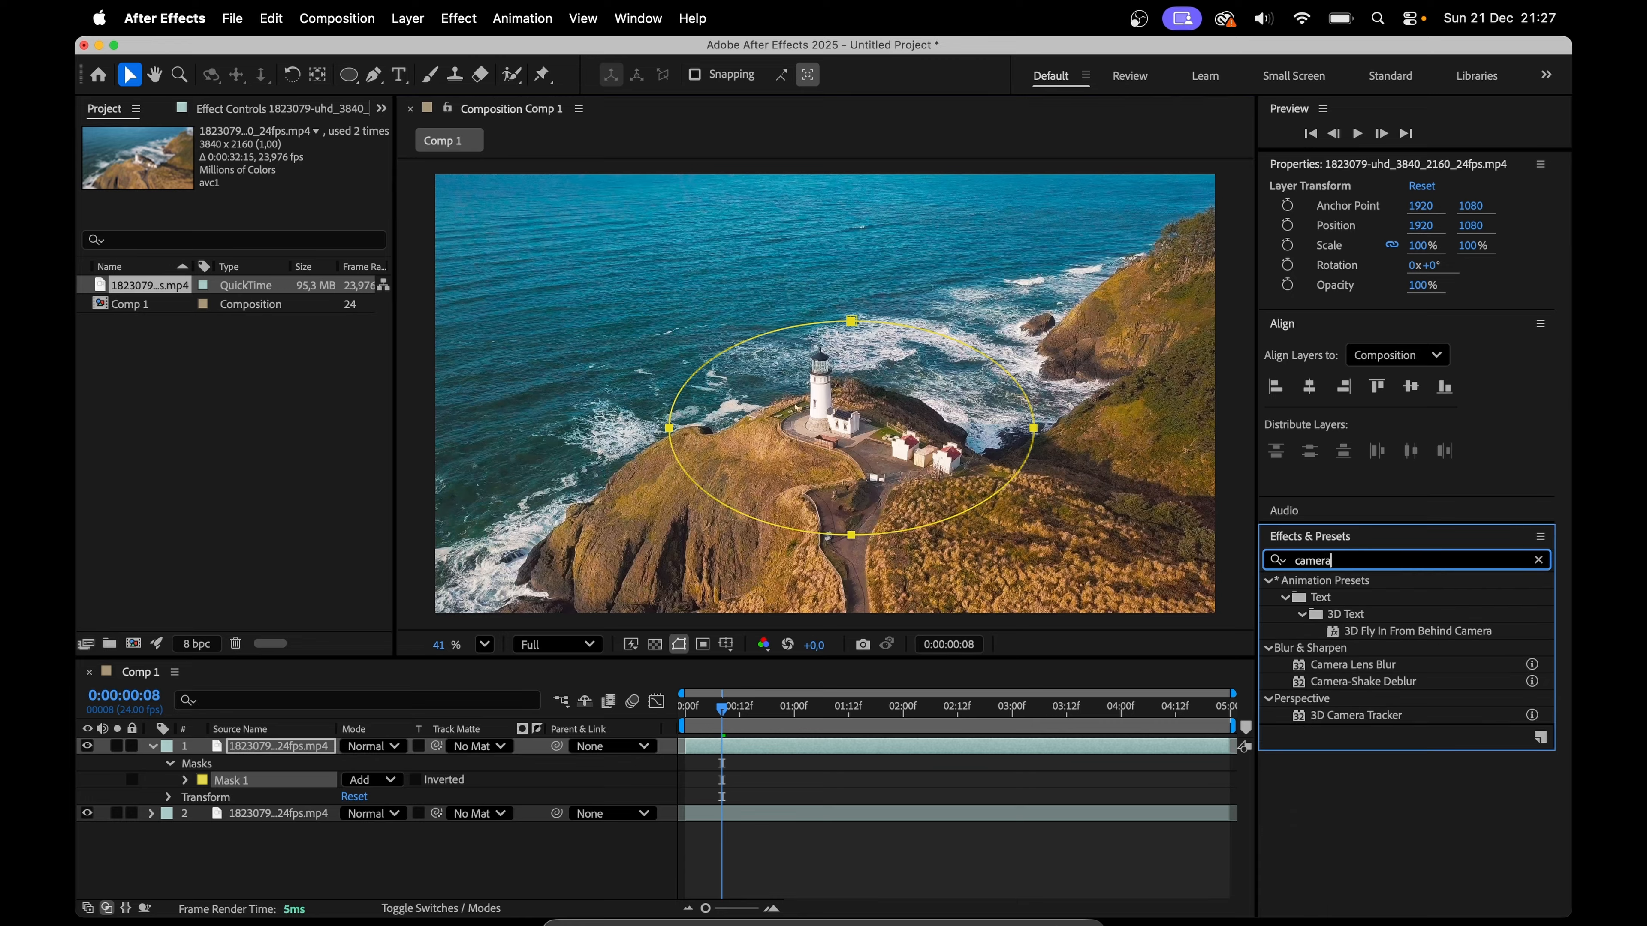
{"action": "left_click", "coordinate": [1394, 668]}
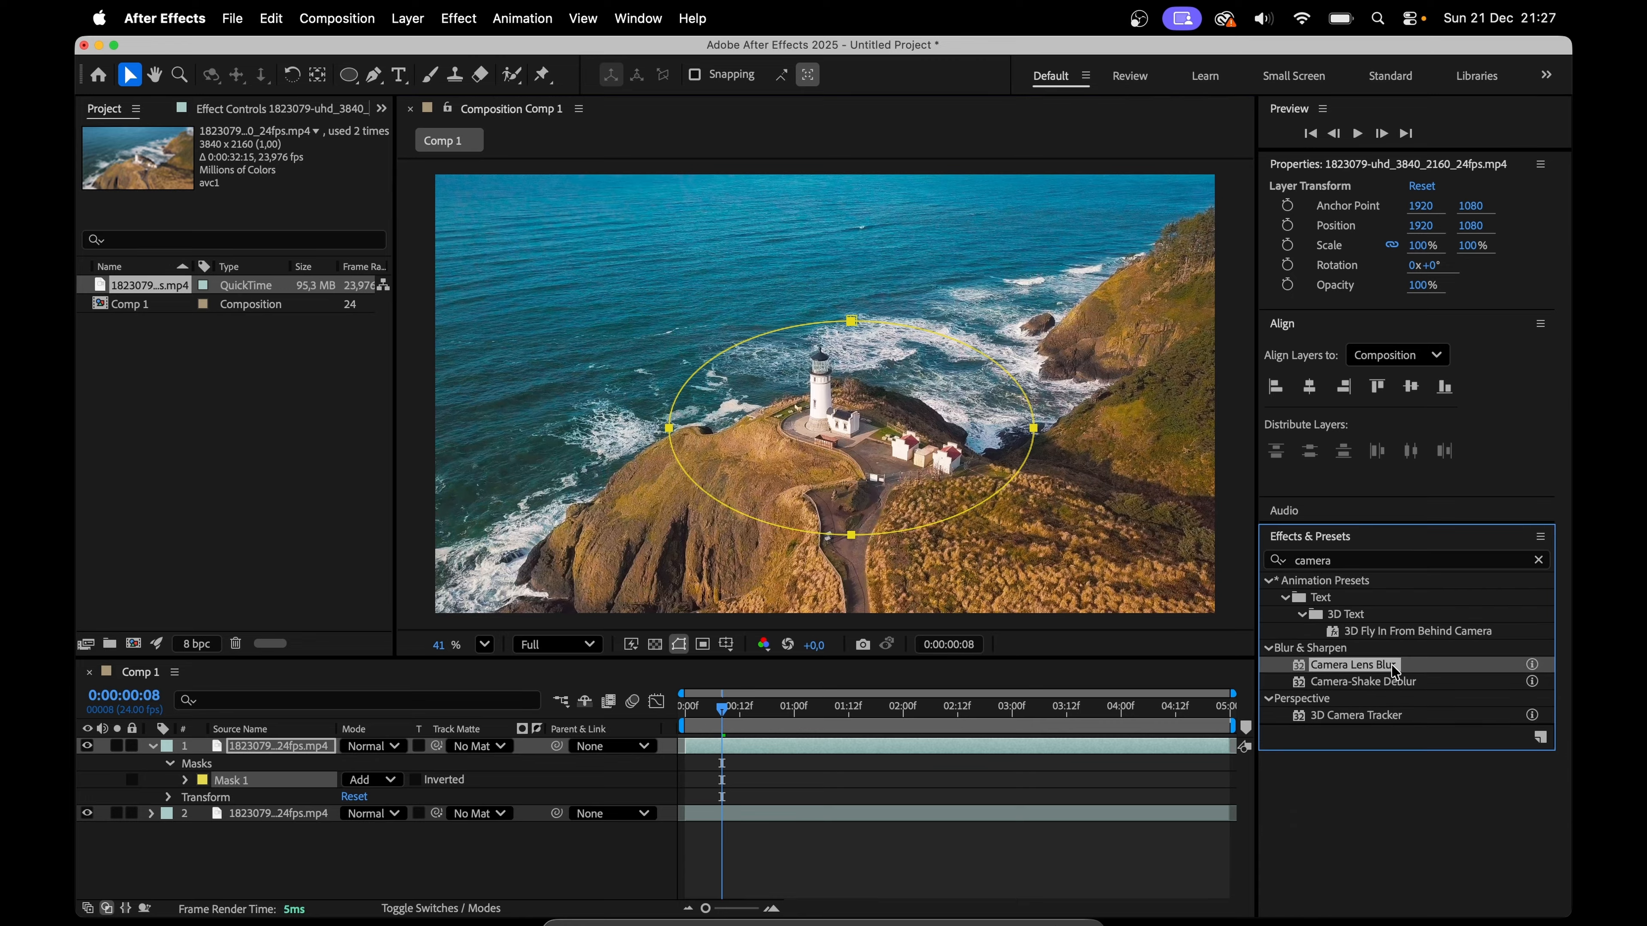
{"action": "left_click_drag", "start_coordinate": [1391, 664], "coordinate": [996, 749]}
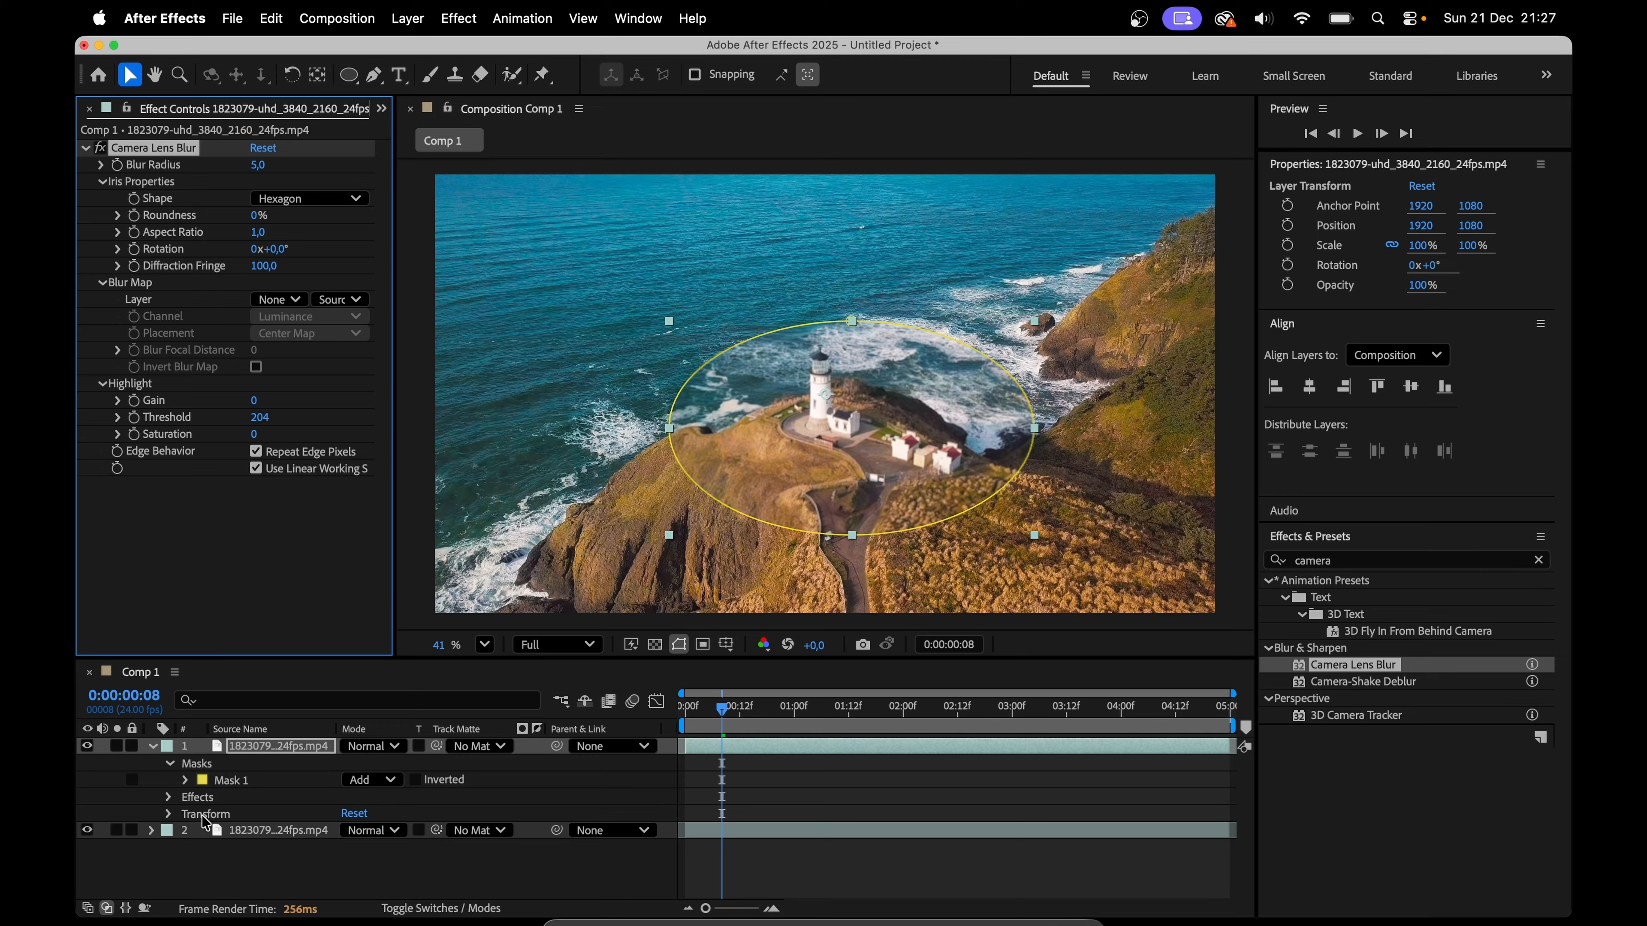
Step: Invert the lighthouse mask and set the Camera Lens Blur radius to 18
{"action": "left_click", "coordinate": [417, 780]}
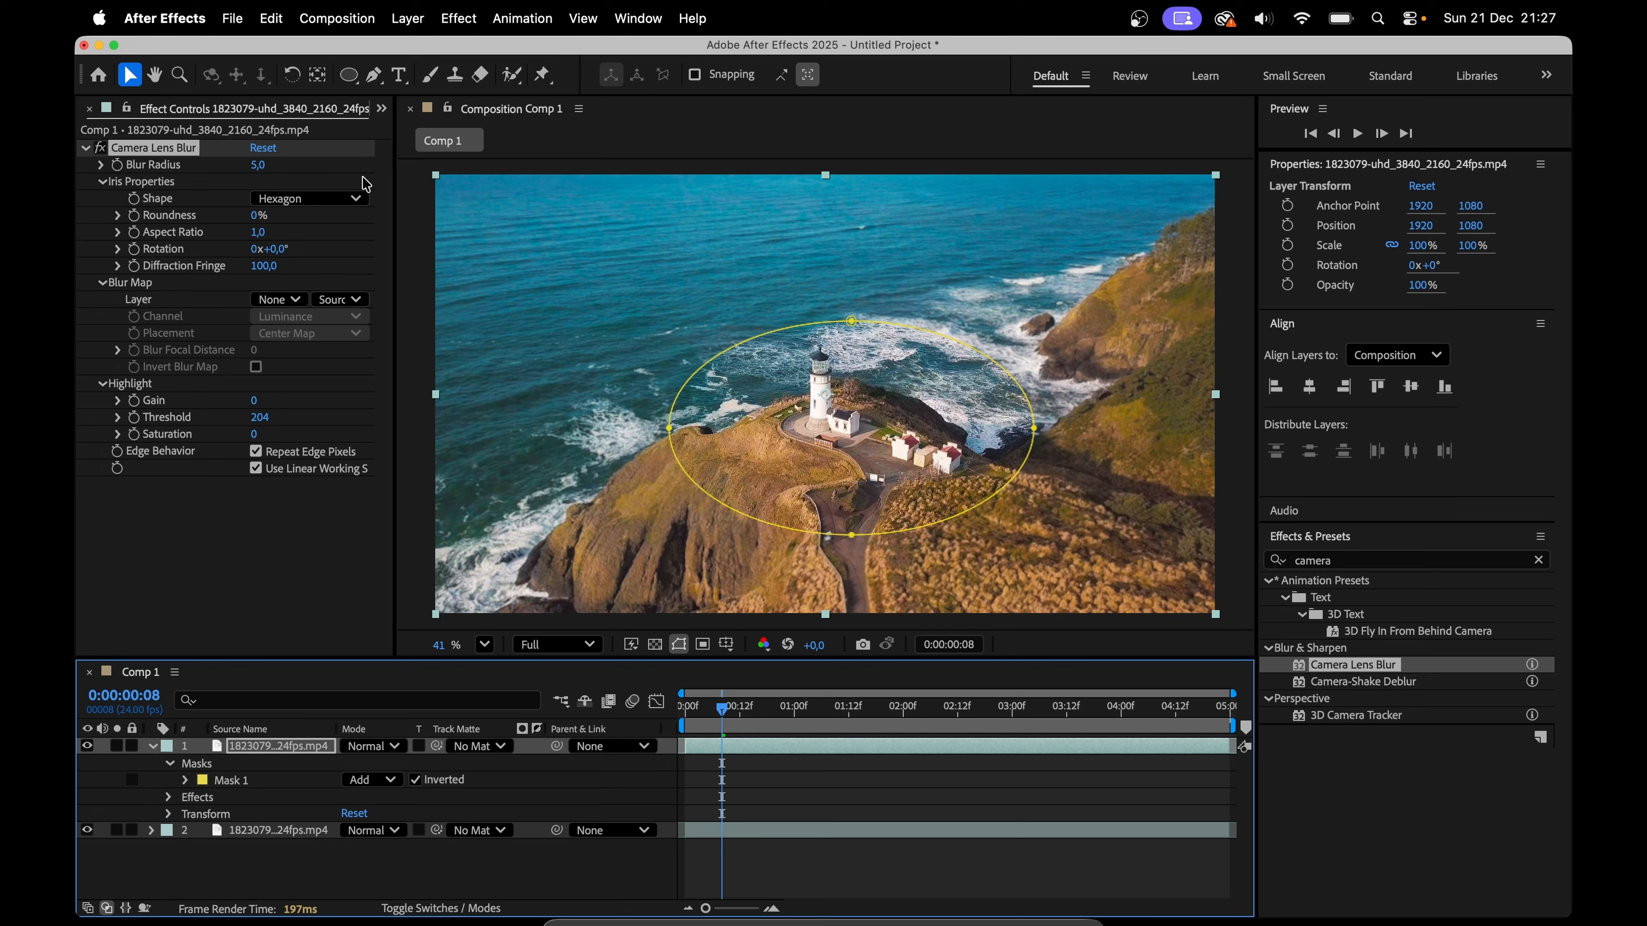
{"action": "mouse_move", "coordinate": [261, 171]}
{"action": "left_mouse_down"}
{"action": "mouse_move", "coordinate": [287, 159]}
{"action": "mouse_move", "coordinate": [278, 169]}
{"action": "left_mouse_up"}
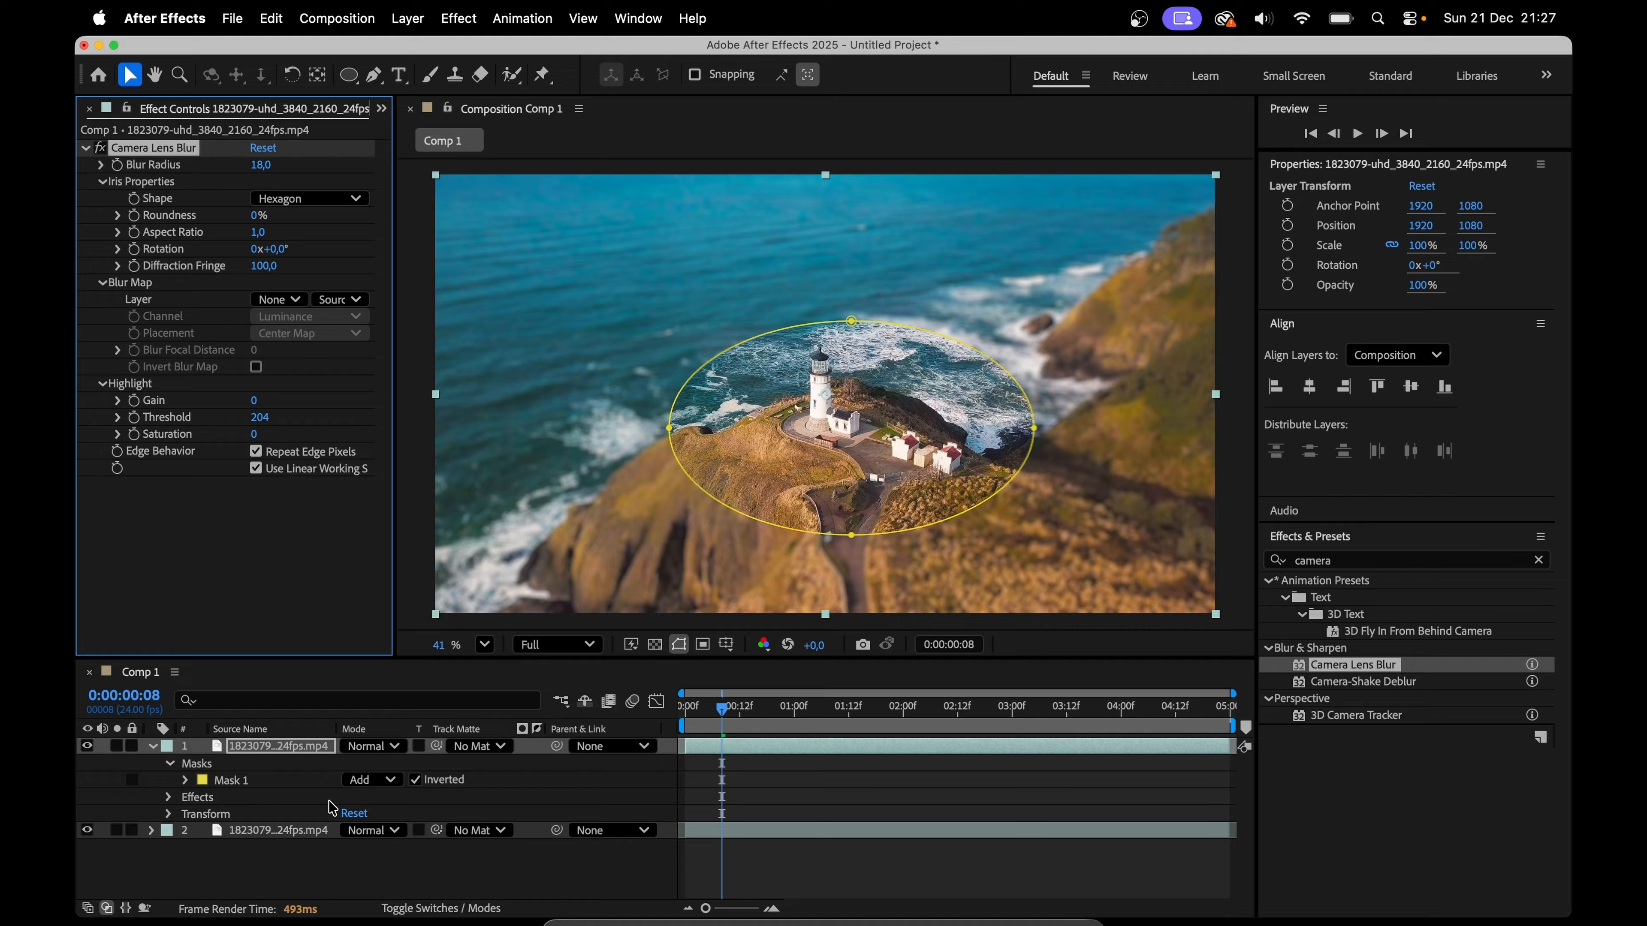
Step: Soften the lighthouse mask with a feather of 719 pixels and an expansion of 248 pixels
{"action": "left_click", "coordinate": [253, 787]}
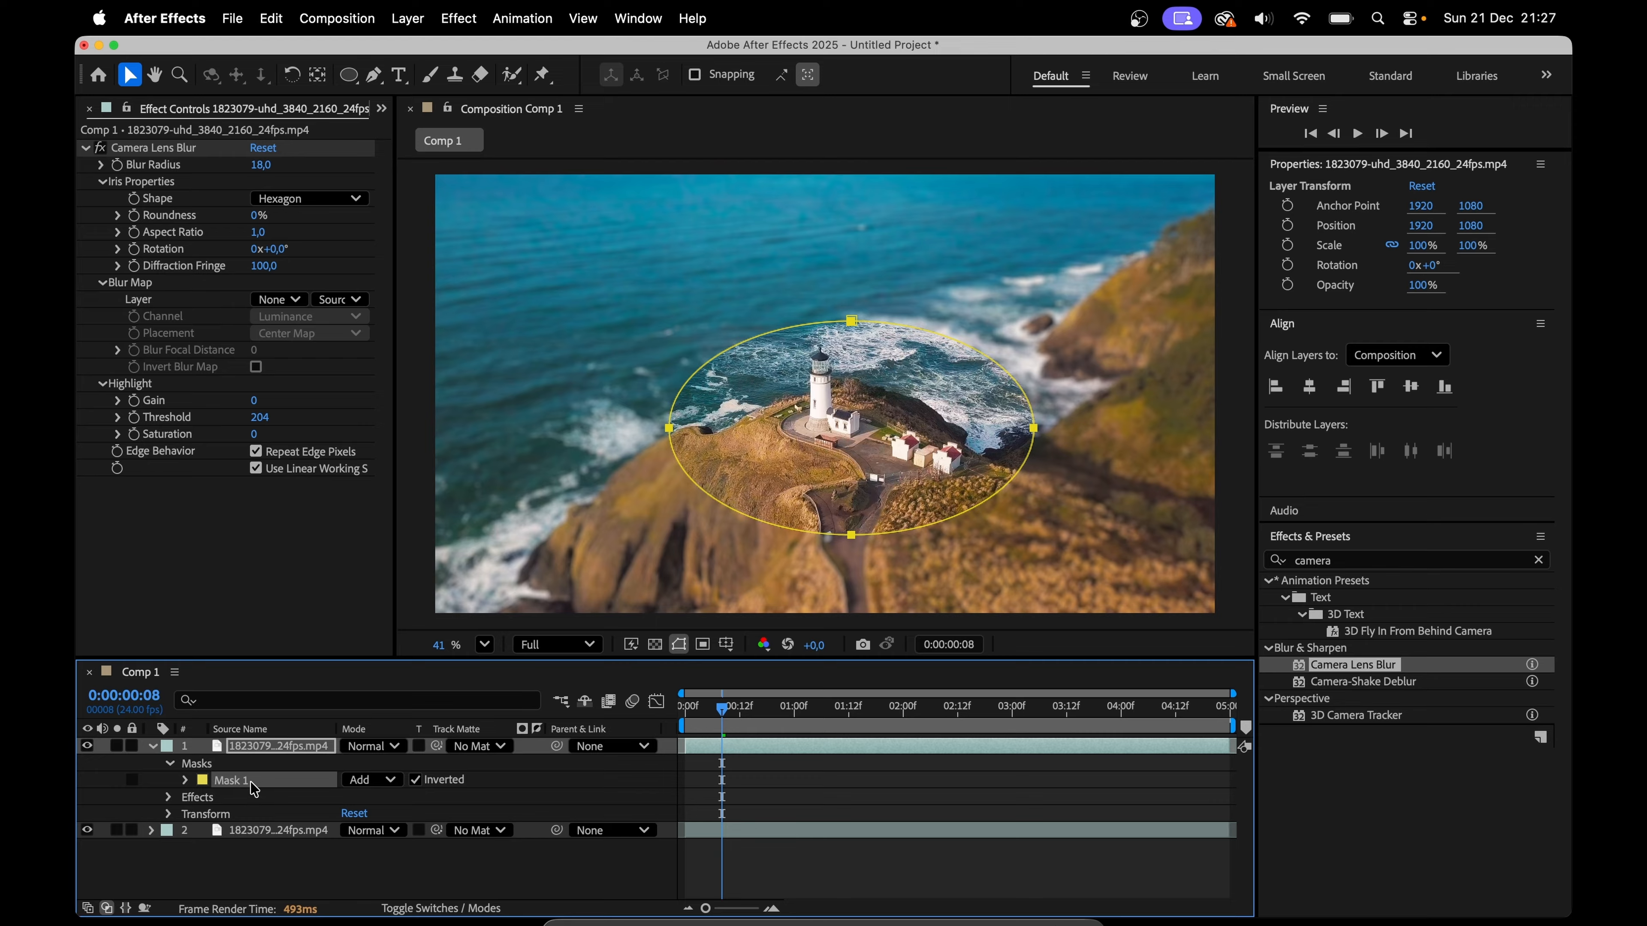
{"action": "key", "text": "f"}
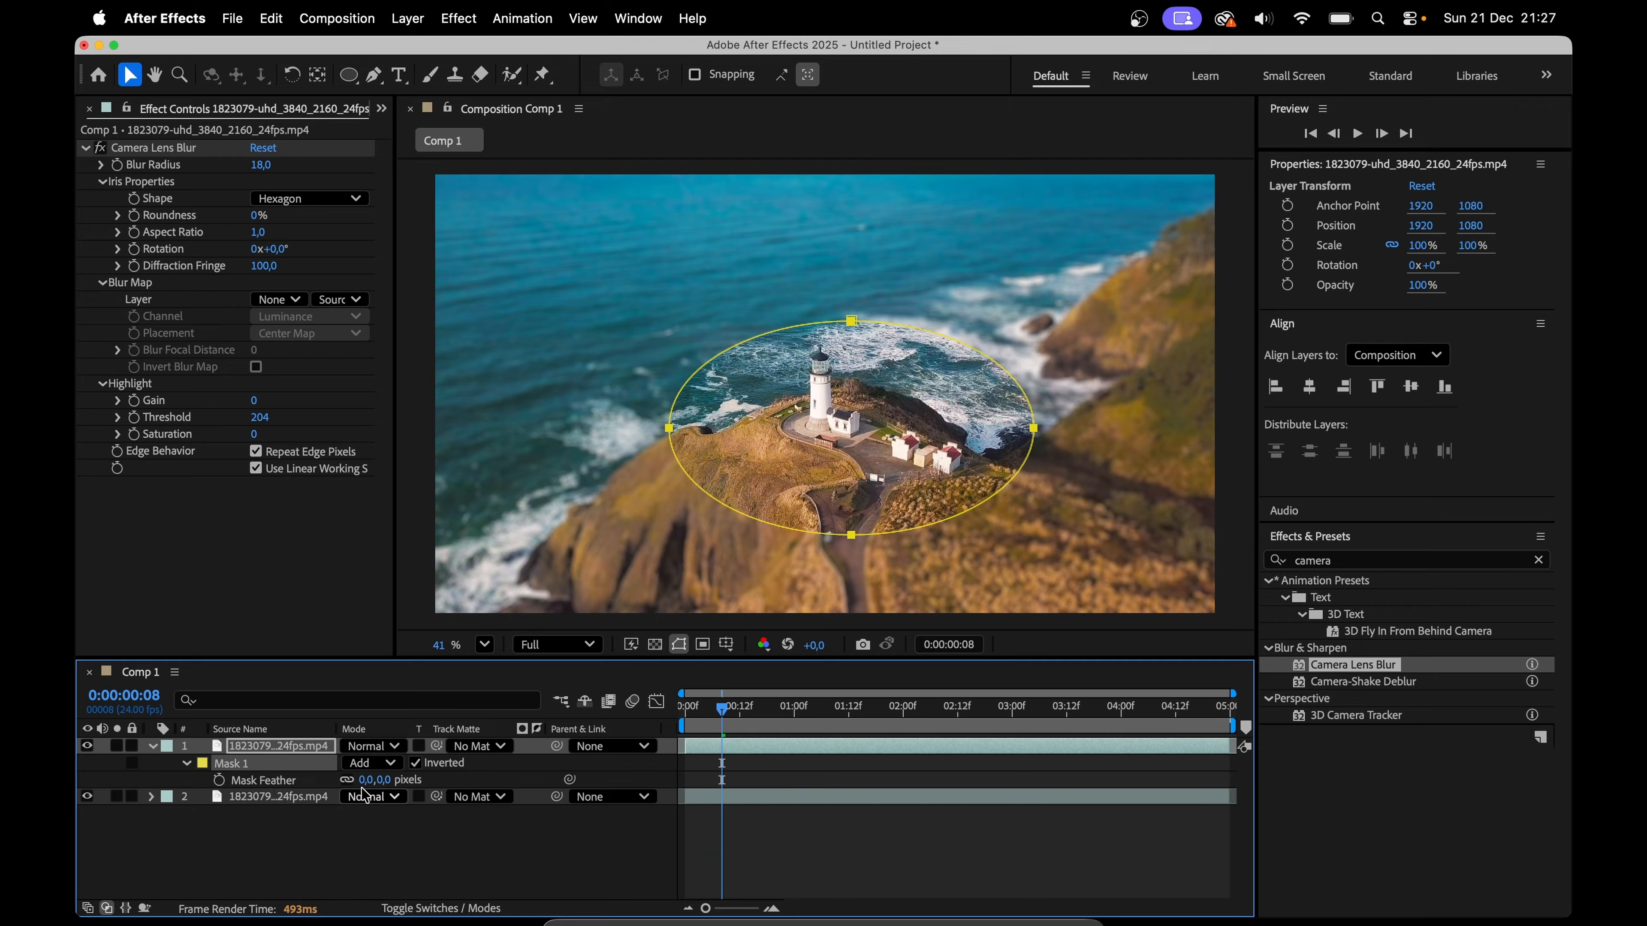
{"action": "left_click_drag", "start_coordinate": [365, 780], "coordinate": [746, 743]}
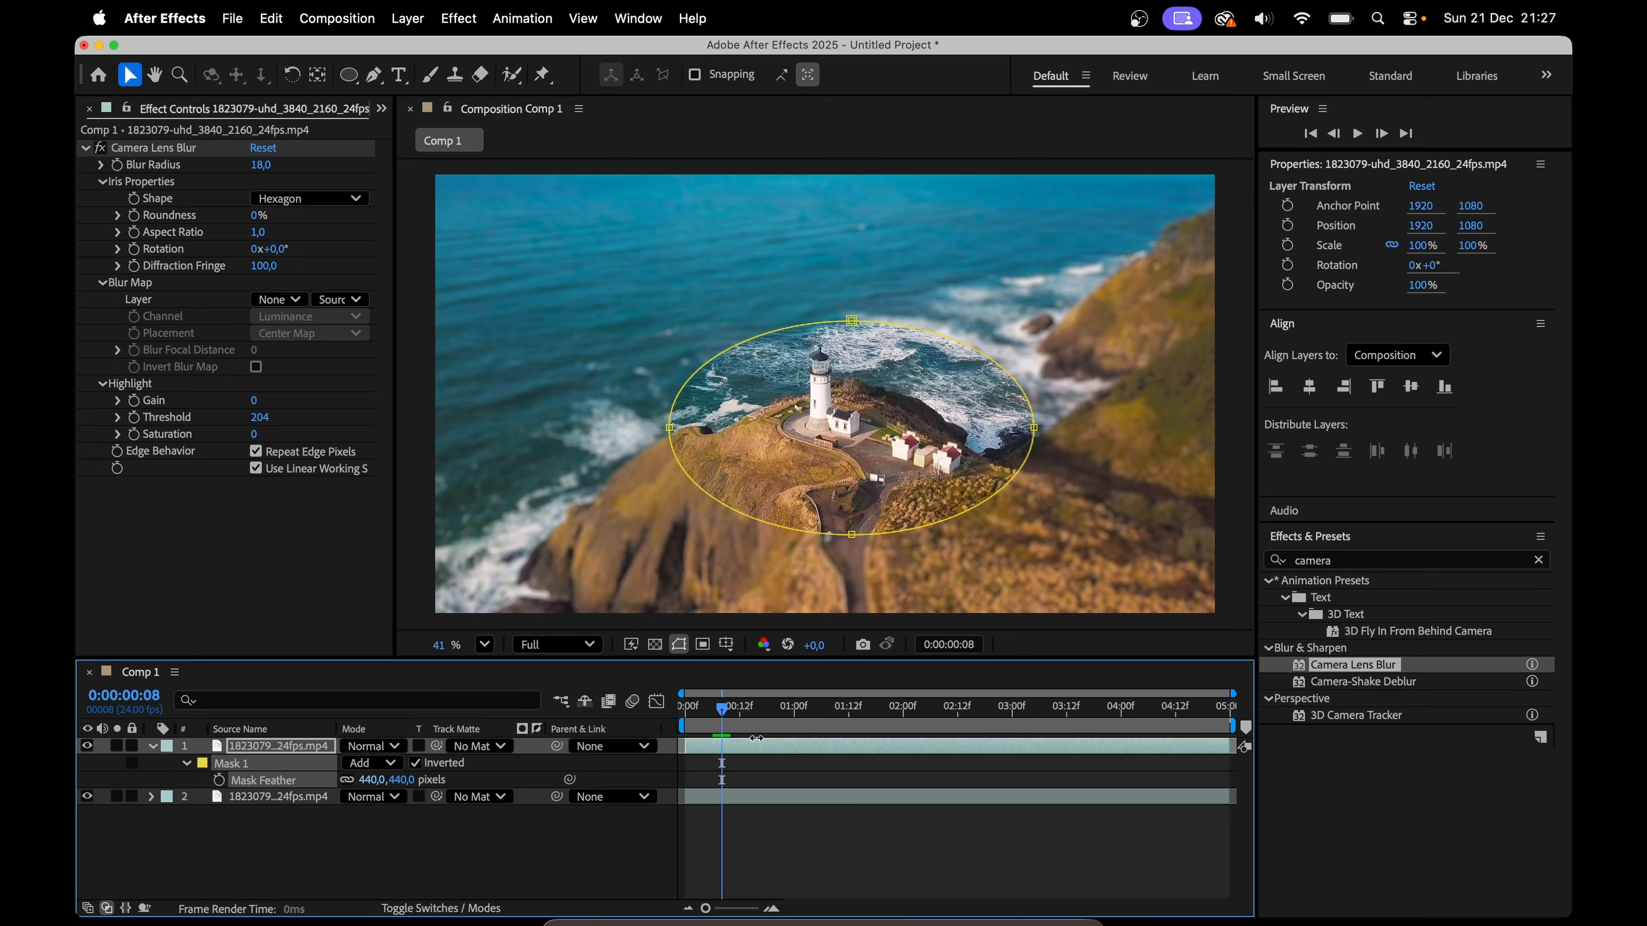
{"action": "left_click_drag", "start_coordinate": [860, 725], "coordinate": [833, 743]}
{"action": "left_click", "coordinate": [997, 500]}
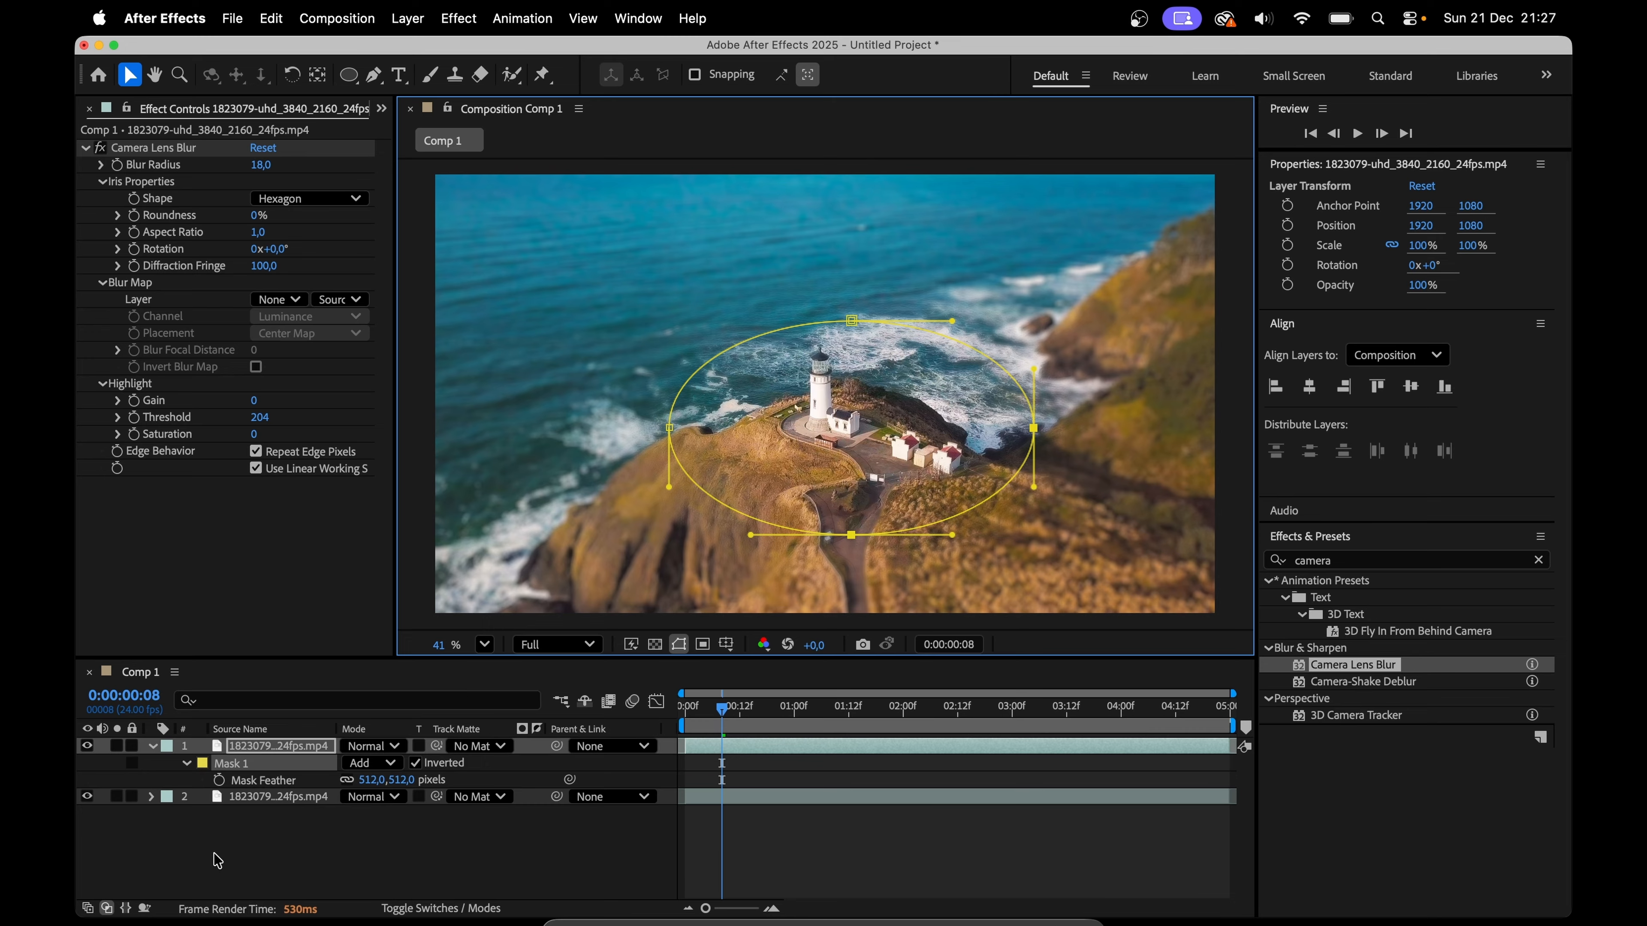
{"action": "left_click", "coordinate": [186, 762]}
{"action": "left_click", "coordinate": [187, 762]}
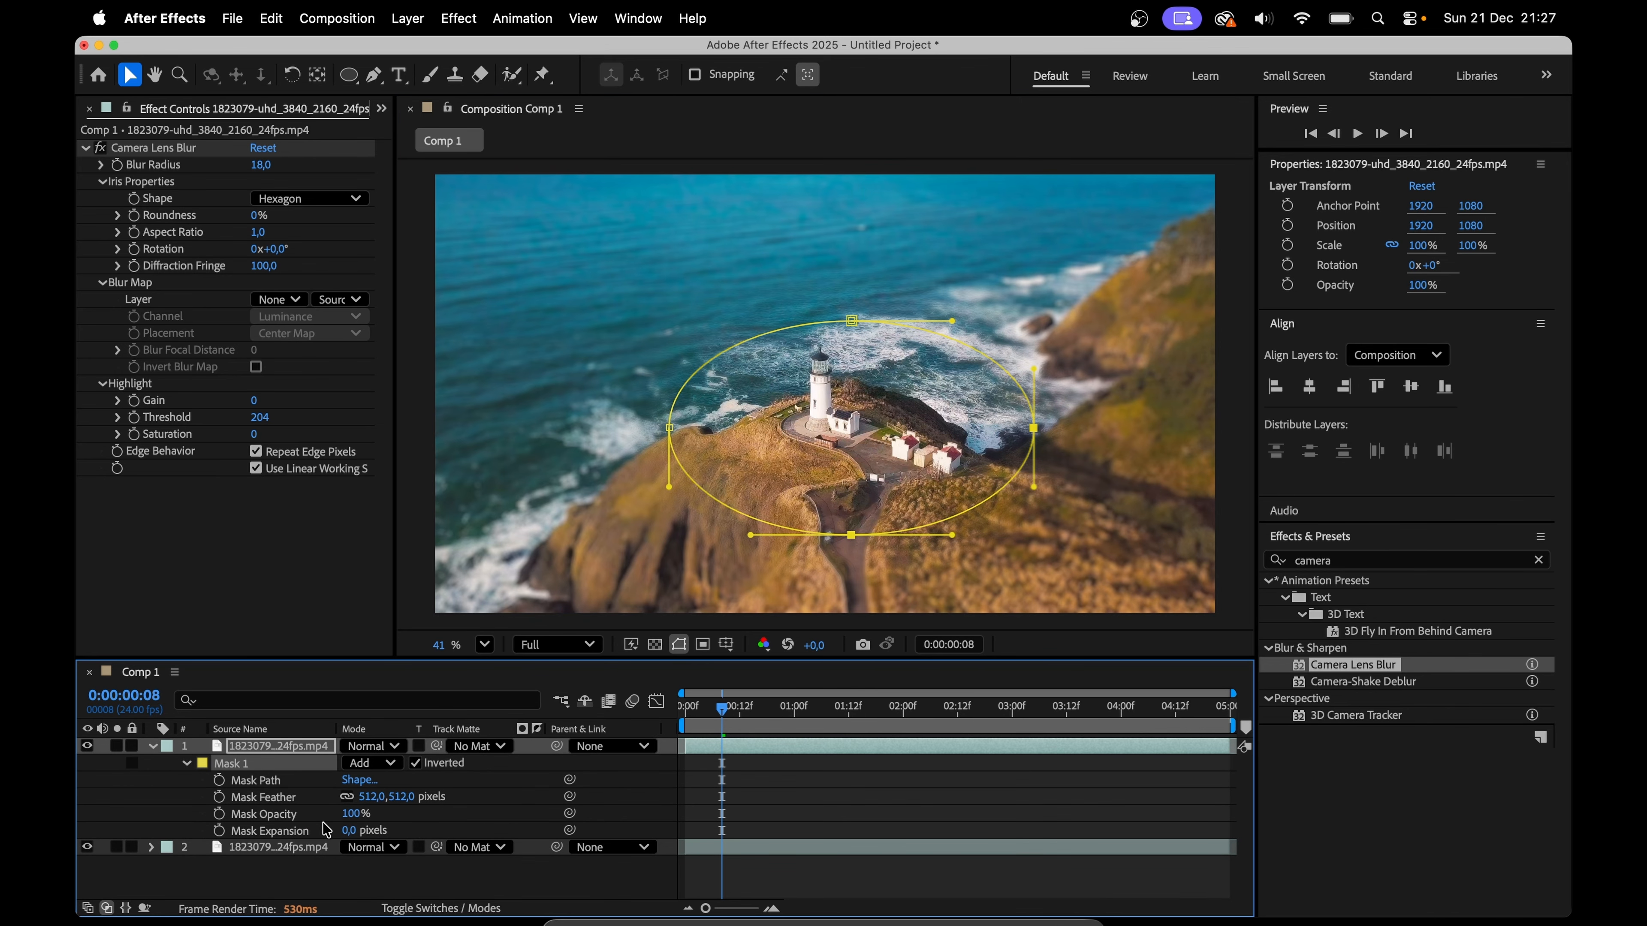
{"action": "left_click_drag", "start_coordinate": [350, 833], "coordinate": [501, 788]}
{"action": "left_click_drag", "start_coordinate": [369, 799], "coordinate": [557, 779]}
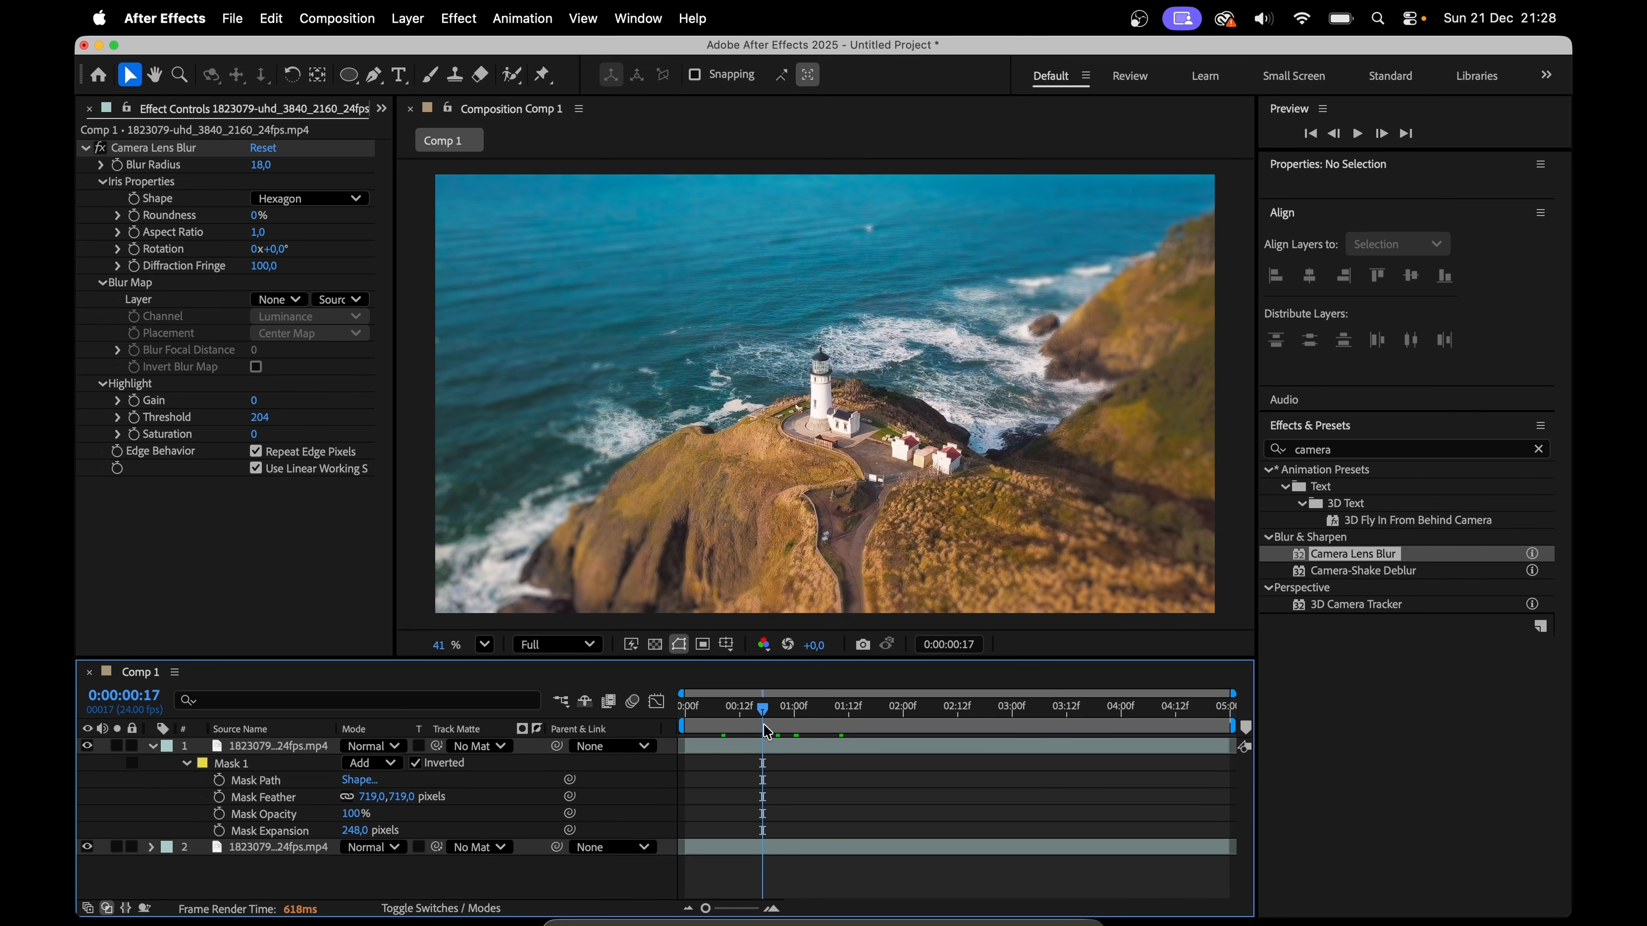
{"action": "left_click", "coordinate": [767, 741]}
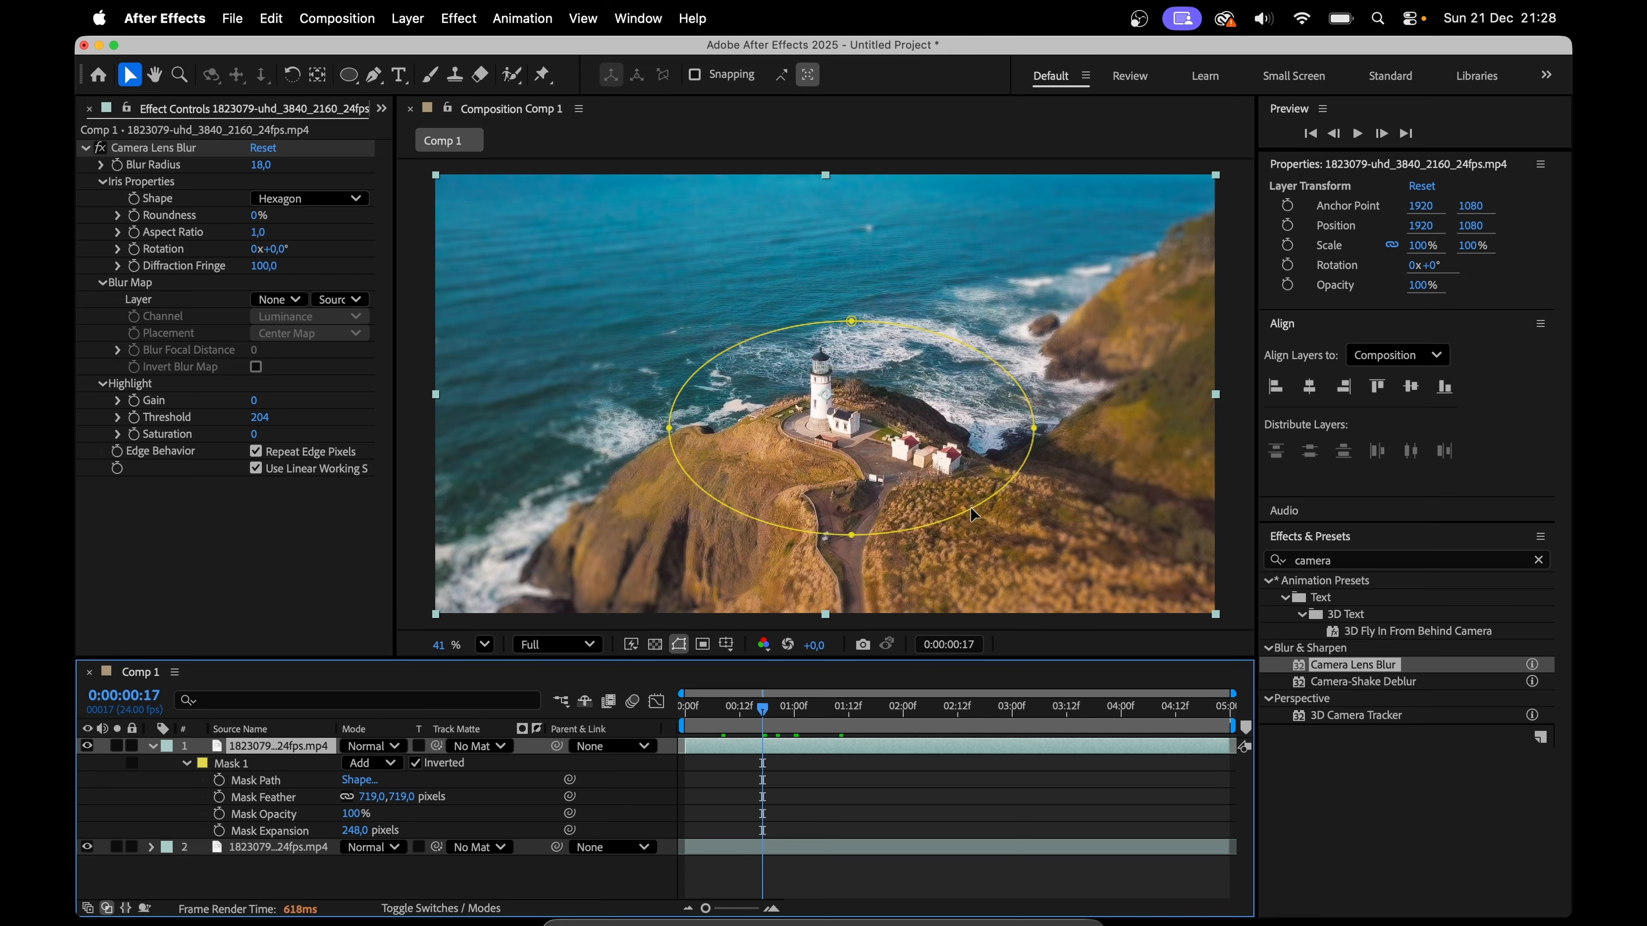
Step: Track the lighthouse mask forward from the first frame using position, scale and rotation
{"action": "left_click", "coordinate": [970, 506]}
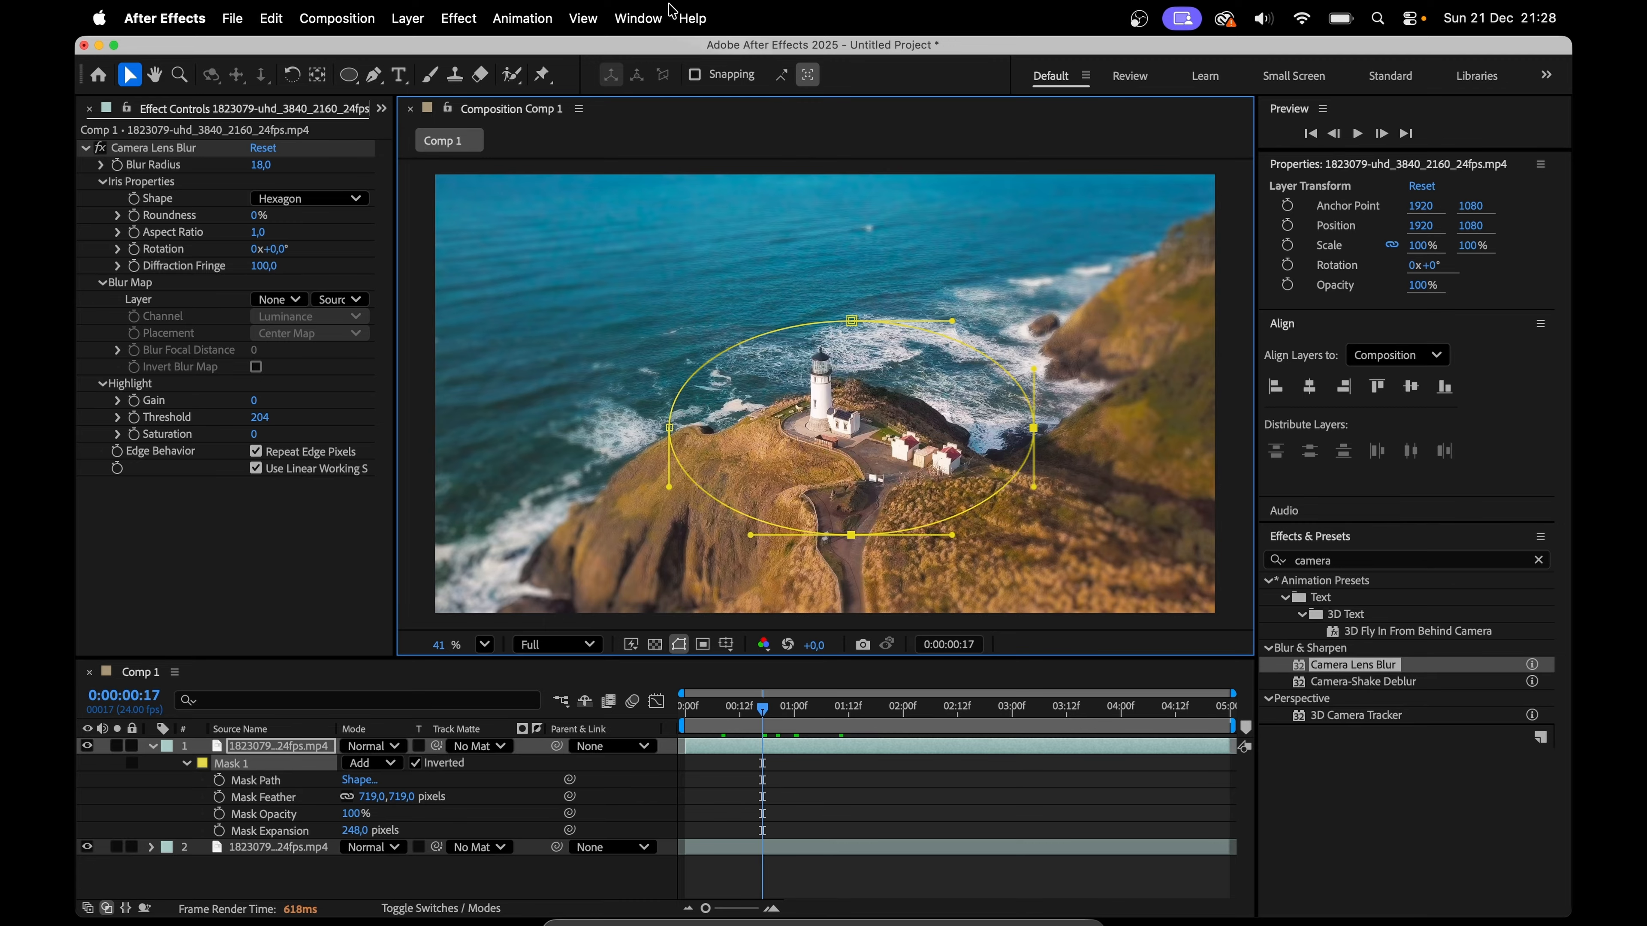
{"action": "left_click", "coordinate": [624, 15]}
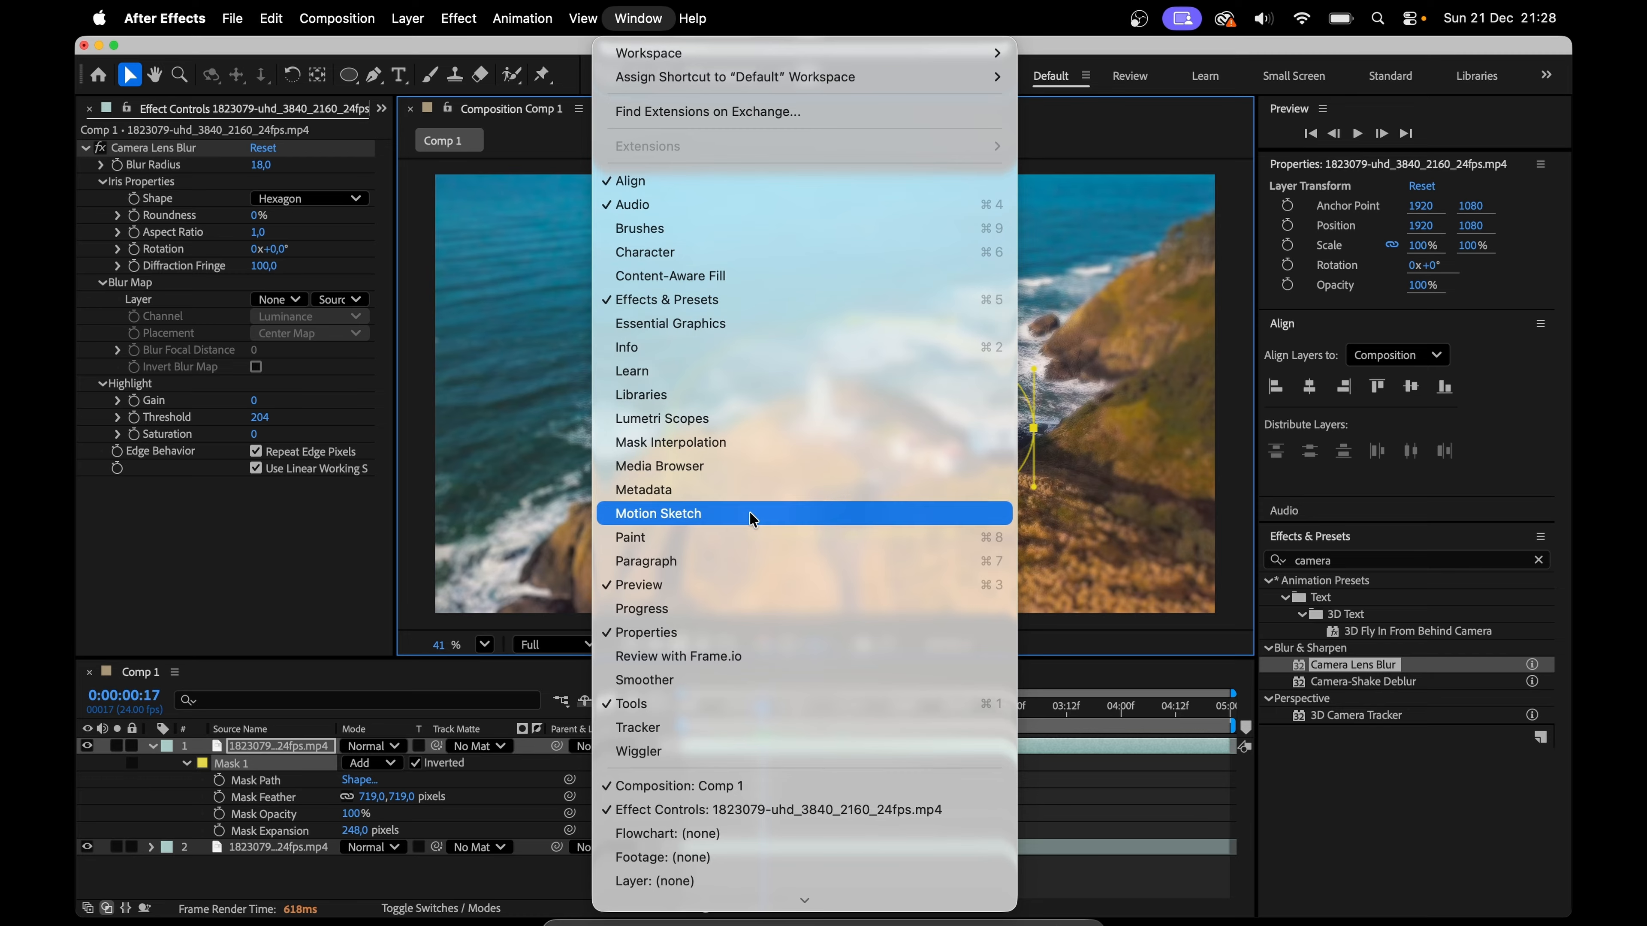
{"action": "left_click", "coordinate": [728, 725]}
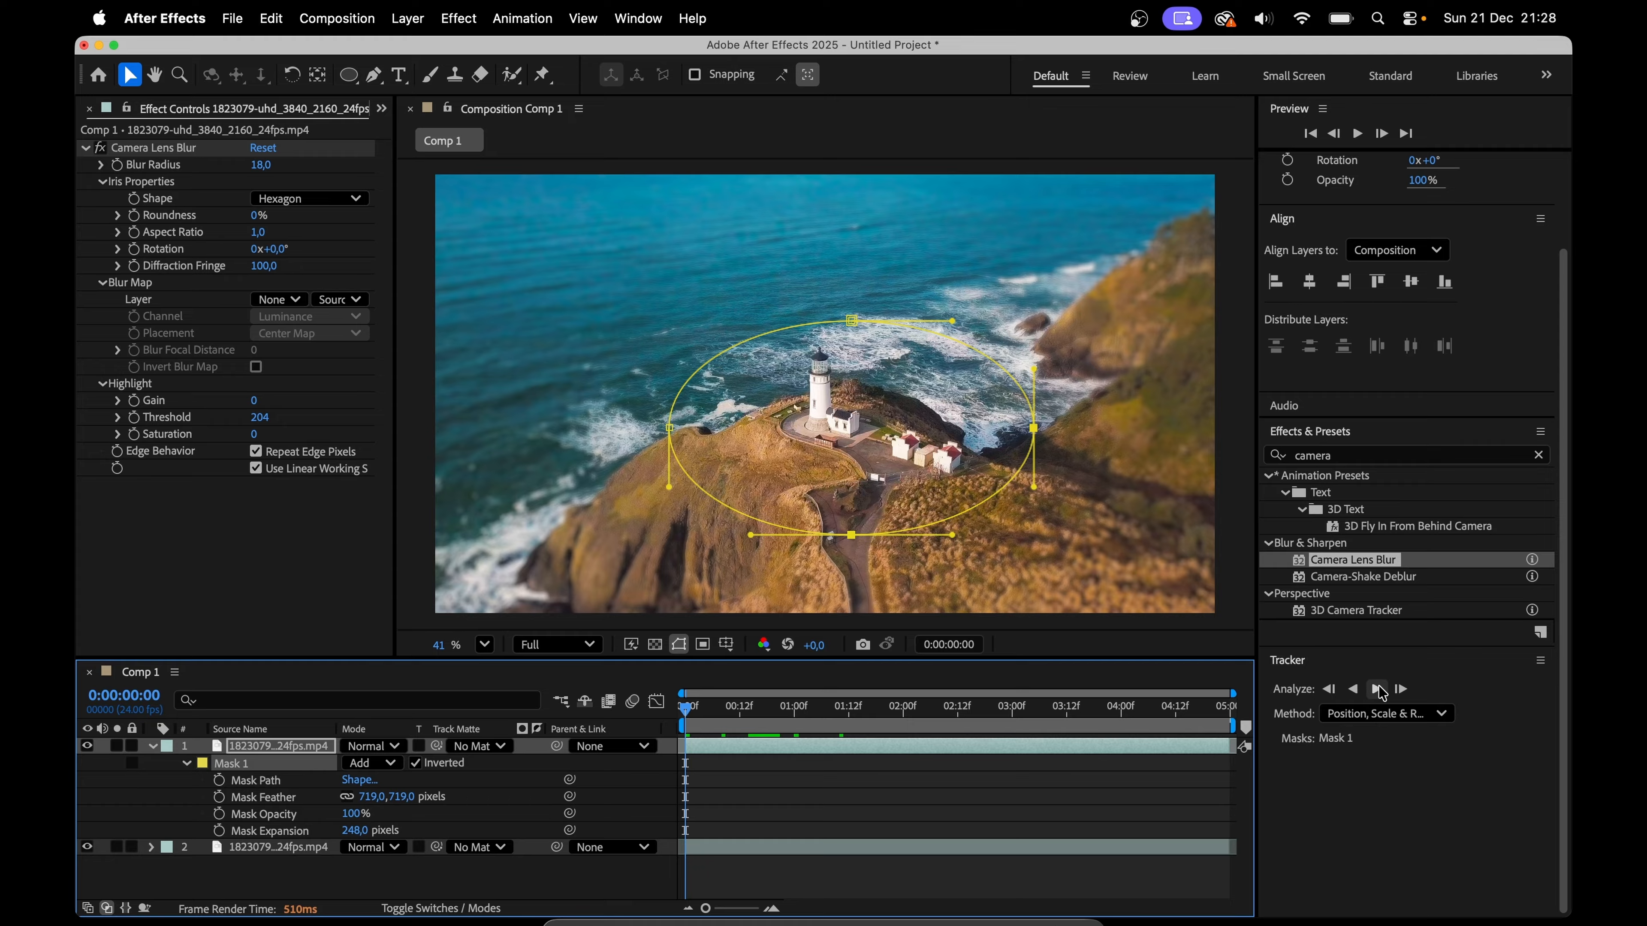
{"action": "left_click", "coordinate": [1376, 690]}
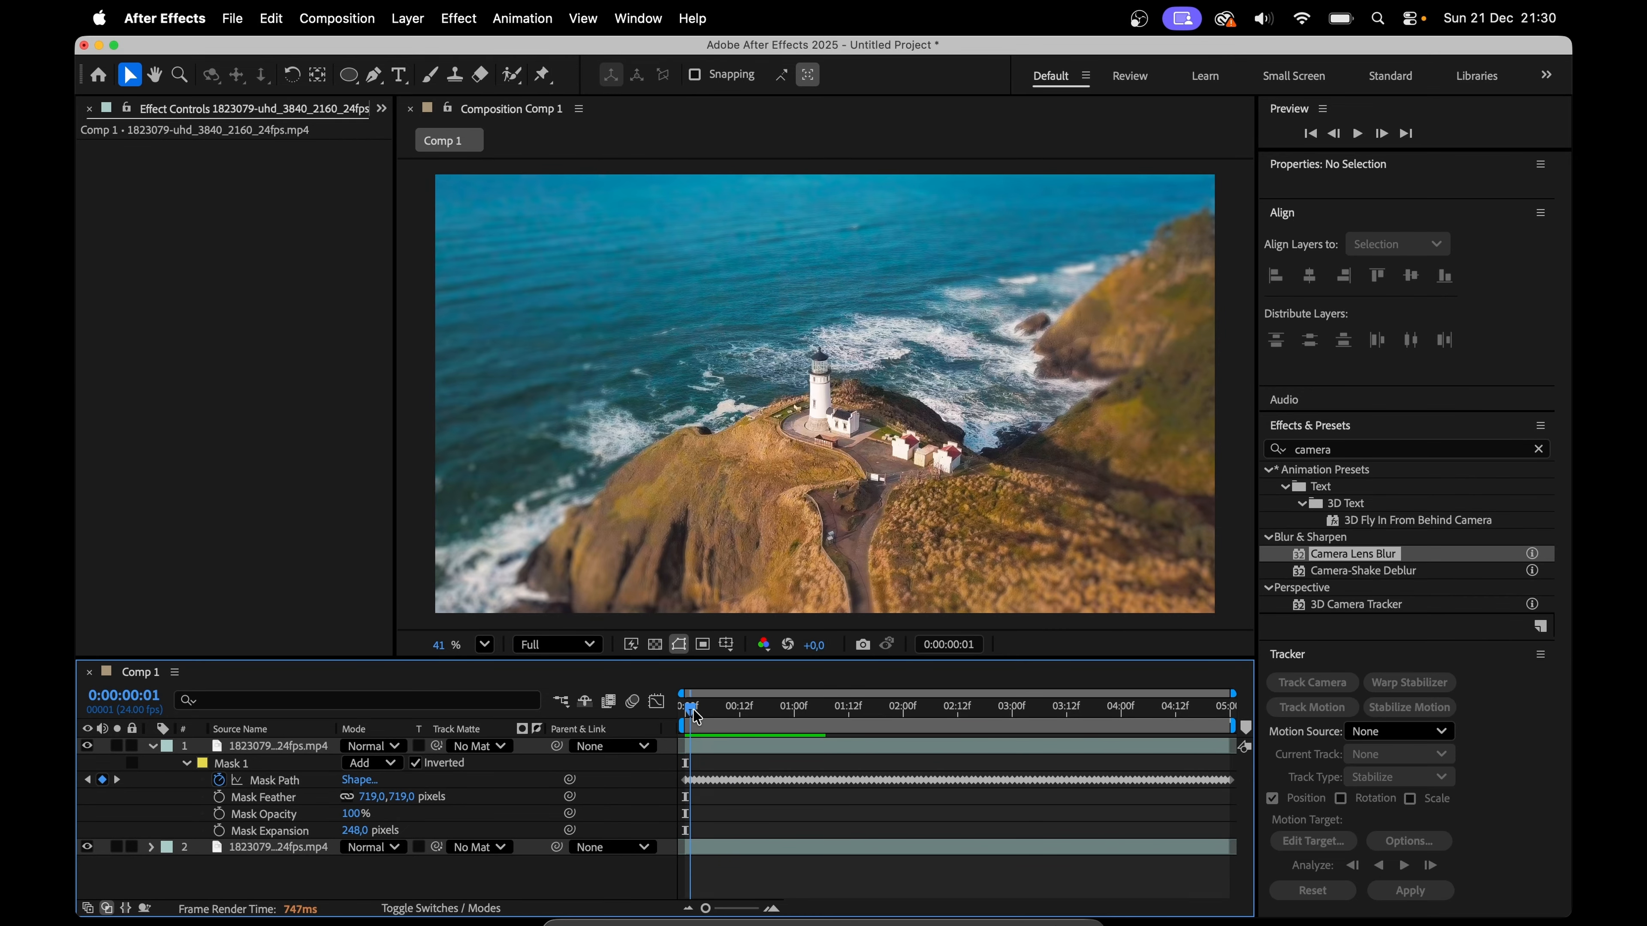
{"action": "mouse_move", "coordinate": [694, 709]}
{"action": "left_mouse_down"}
{"action": "mouse_move", "coordinate": [875, 708]}
{"action": "mouse_move", "coordinate": [685, 720]}
{"action": "left_mouse_up"}
Step: Duplicate the unmasked bottom footage layer and move the copy to the top of the layer stack
{"action": "left_click", "coordinate": [715, 847]}
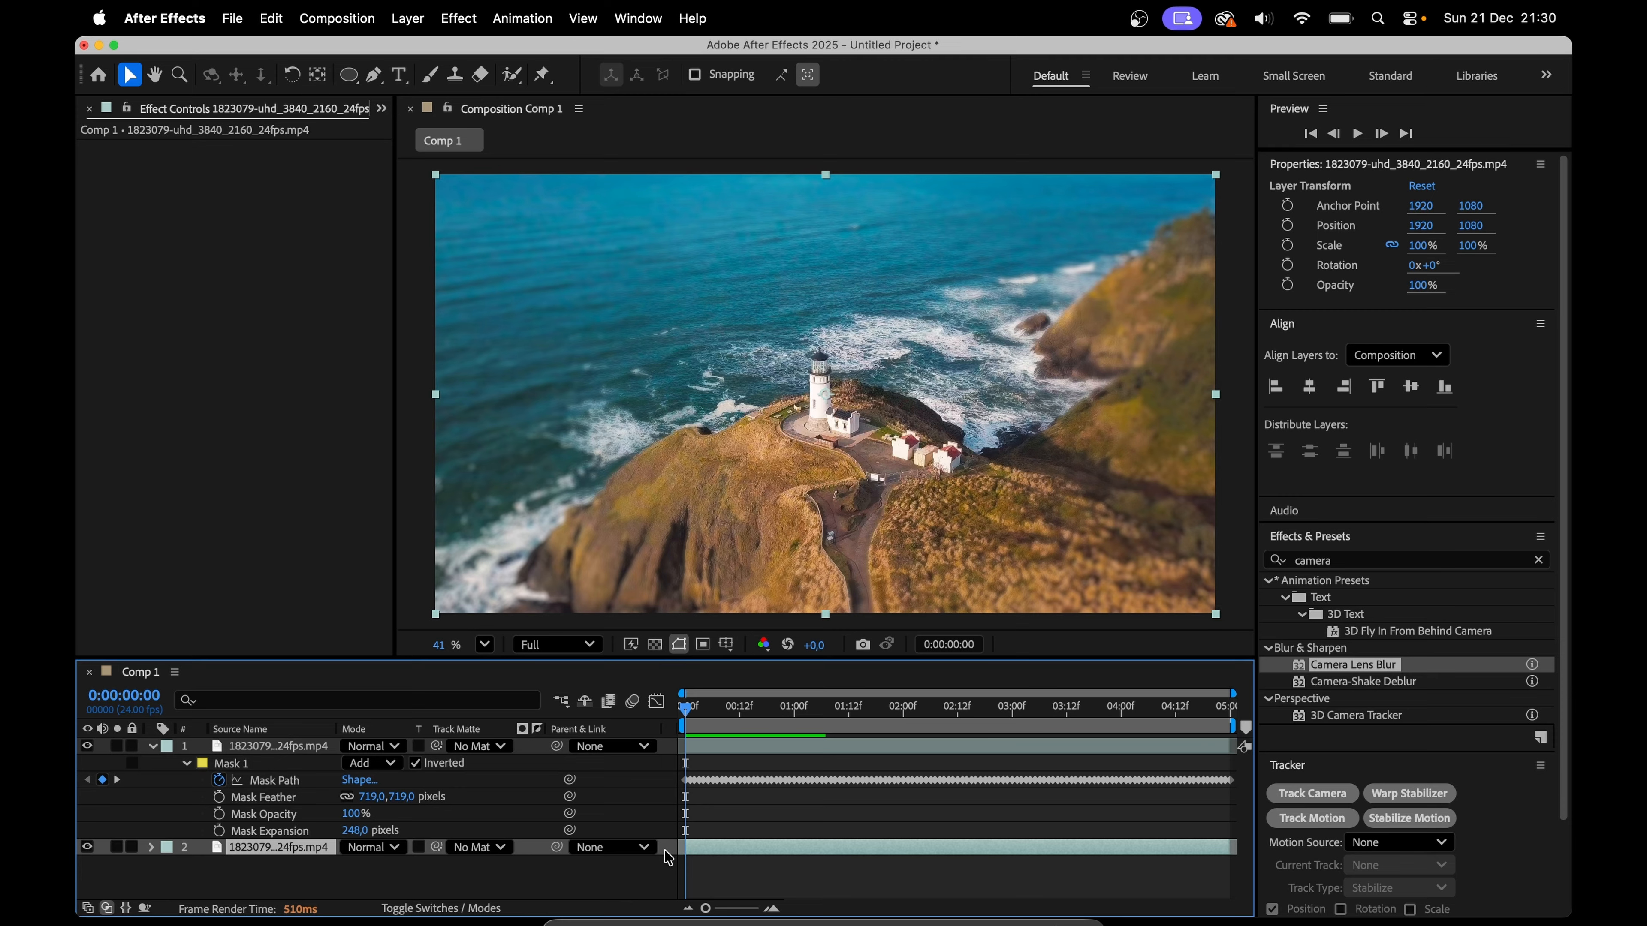
{"action": "key", "text": "super+d"}
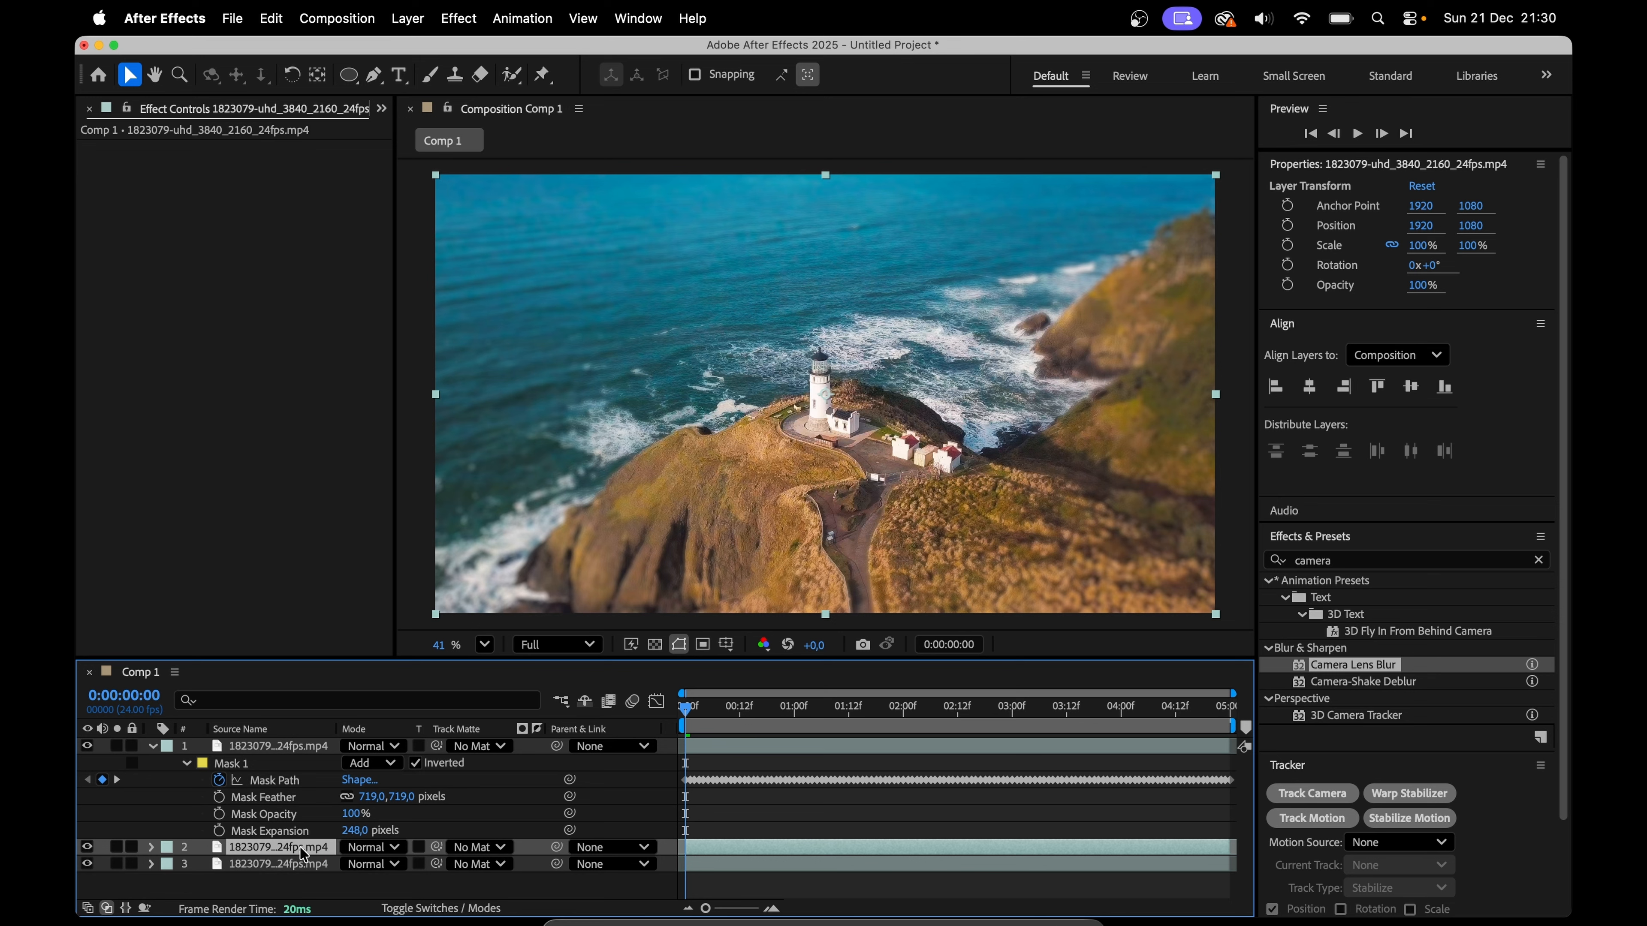
{"action": "left_click_drag", "start_coordinate": [302, 854], "coordinate": [316, 750]}
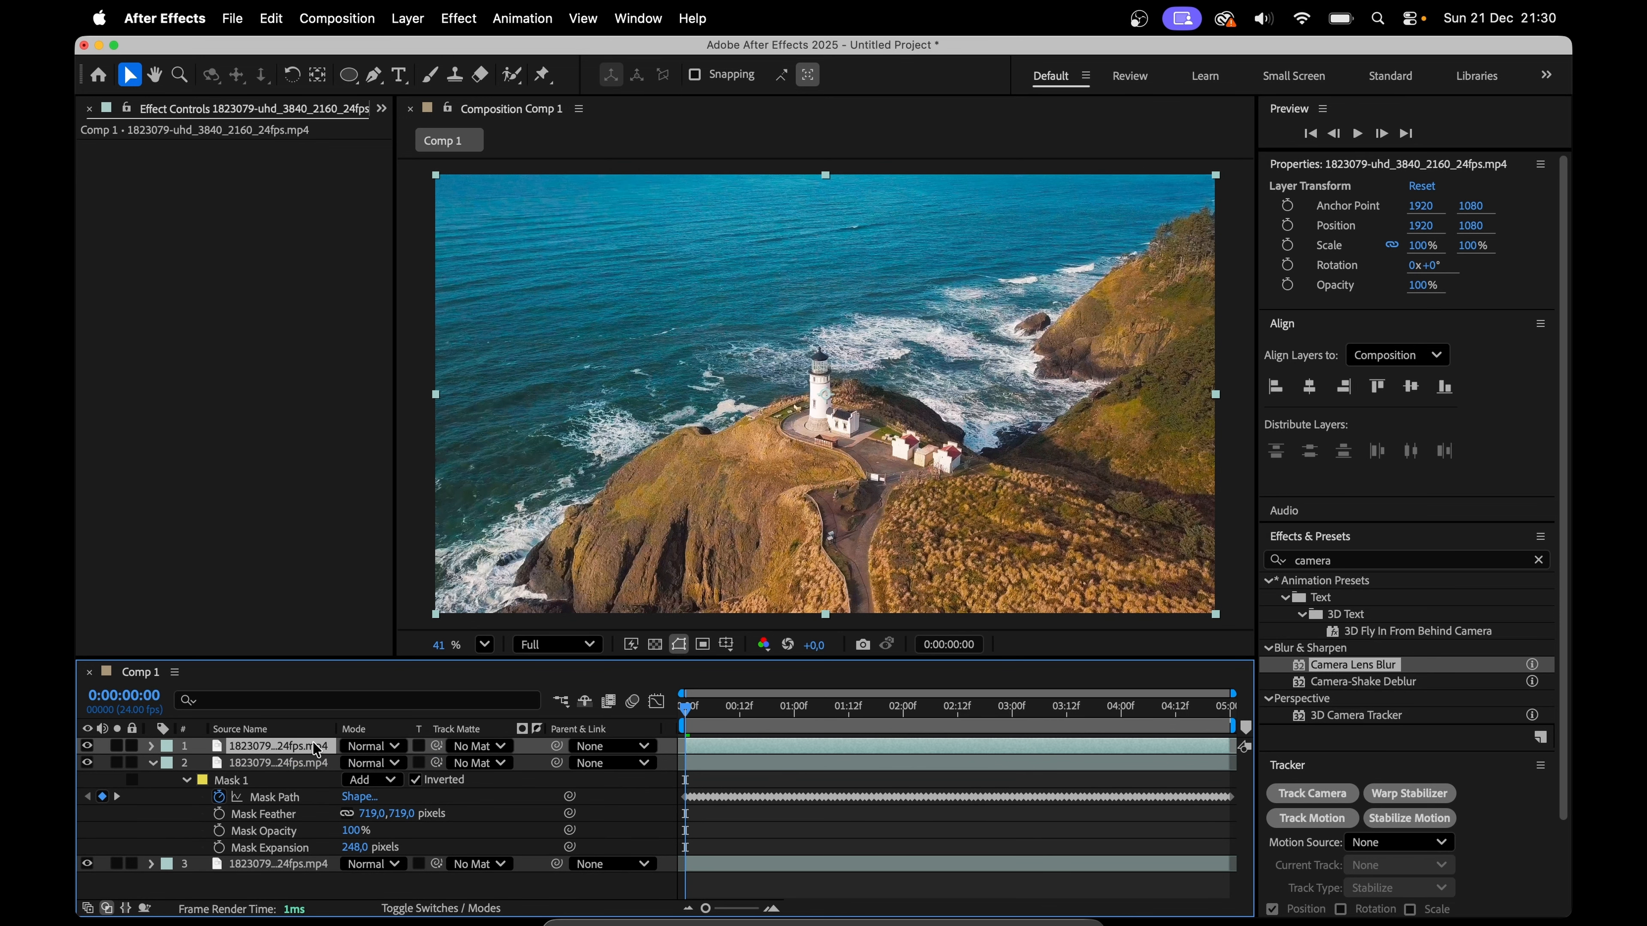
Step: Draw a large elliptical mask spanning most of the frame on the new top layer and apply Camera Lens Blur to it
{"action": "left_click", "coordinate": [352, 78]}
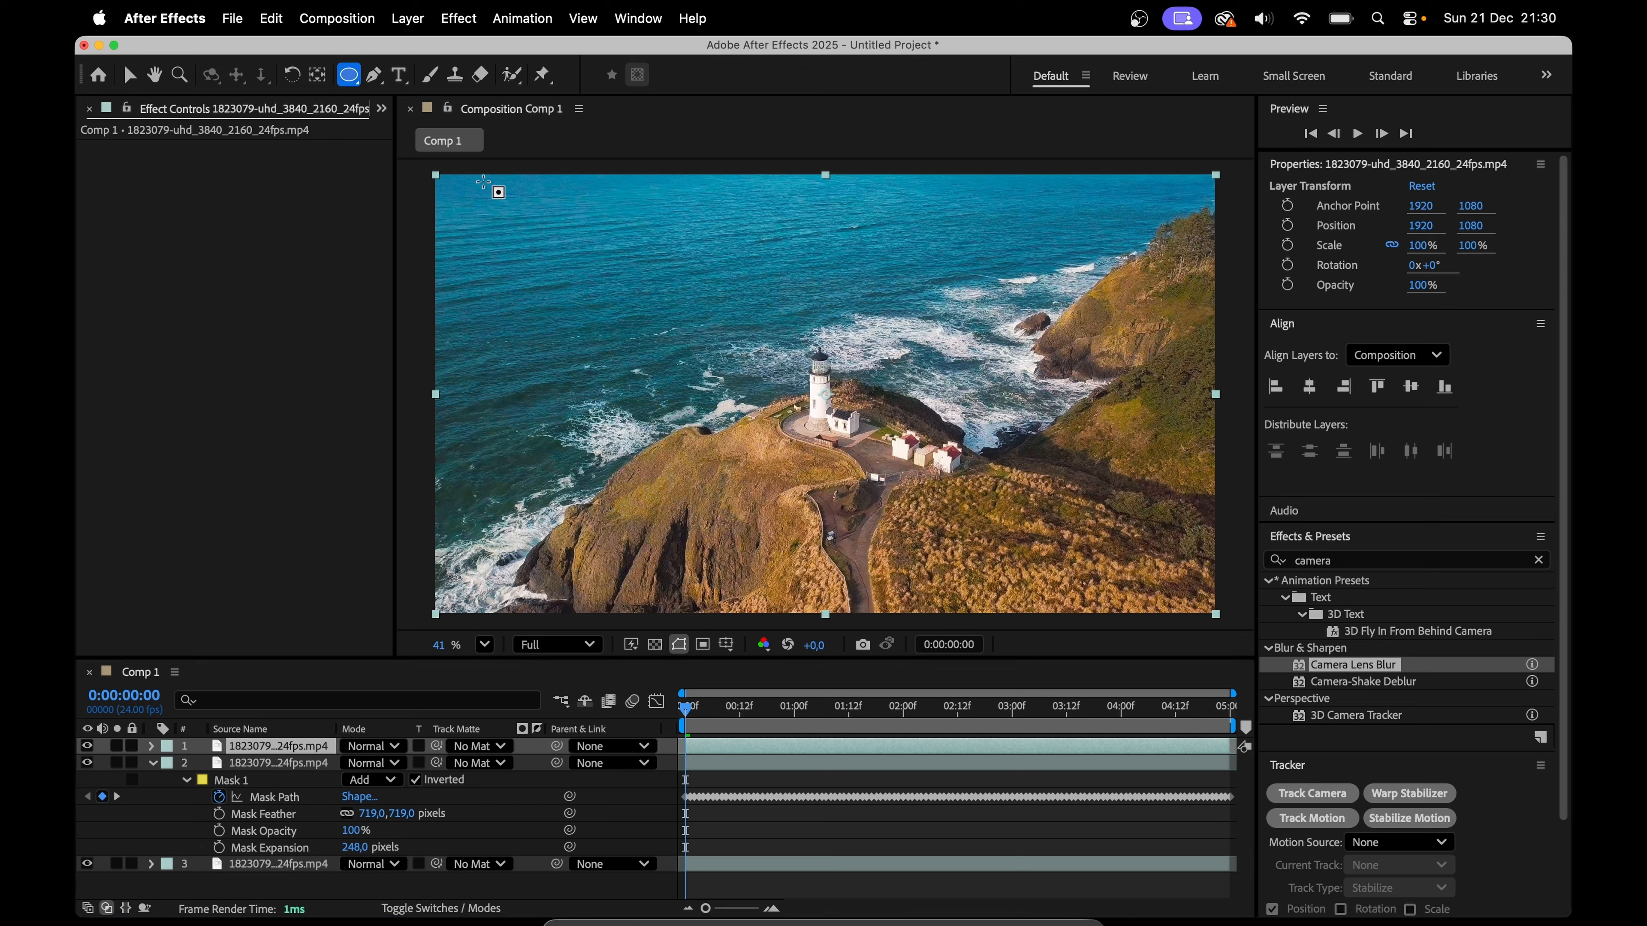
{"action": "left_click_drag", "start_coordinate": [483, 183], "coordinate": [1183, 597]}
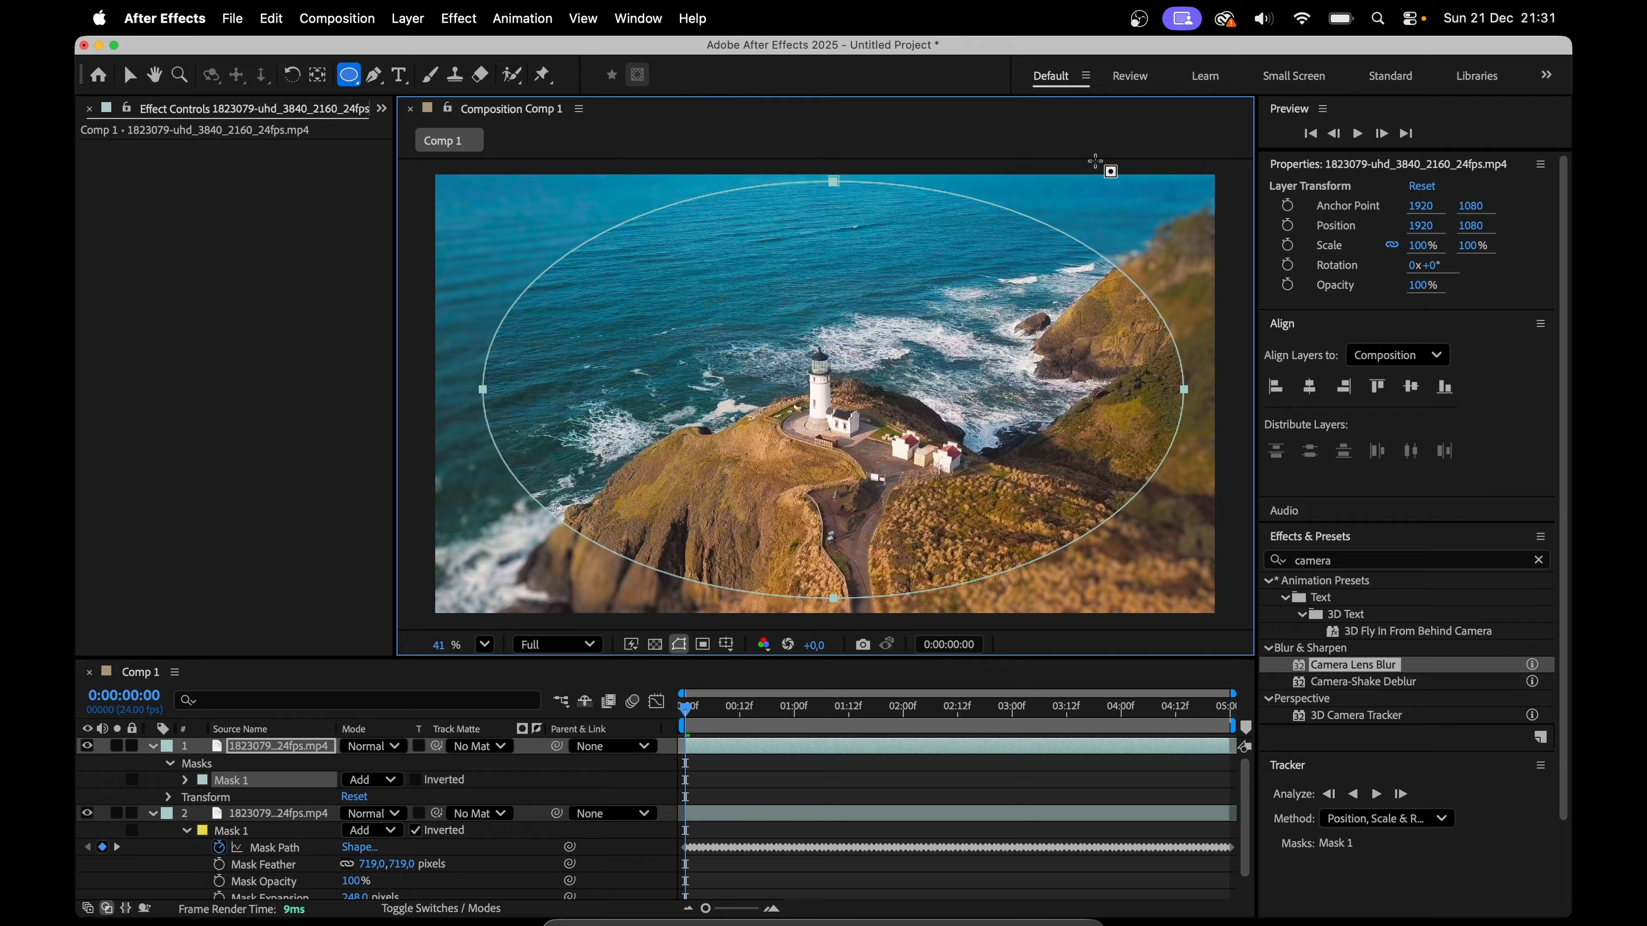
{"action": "left_click_drag", "start_coordinate": [1379, 667], "coordinate": [986, 747]}
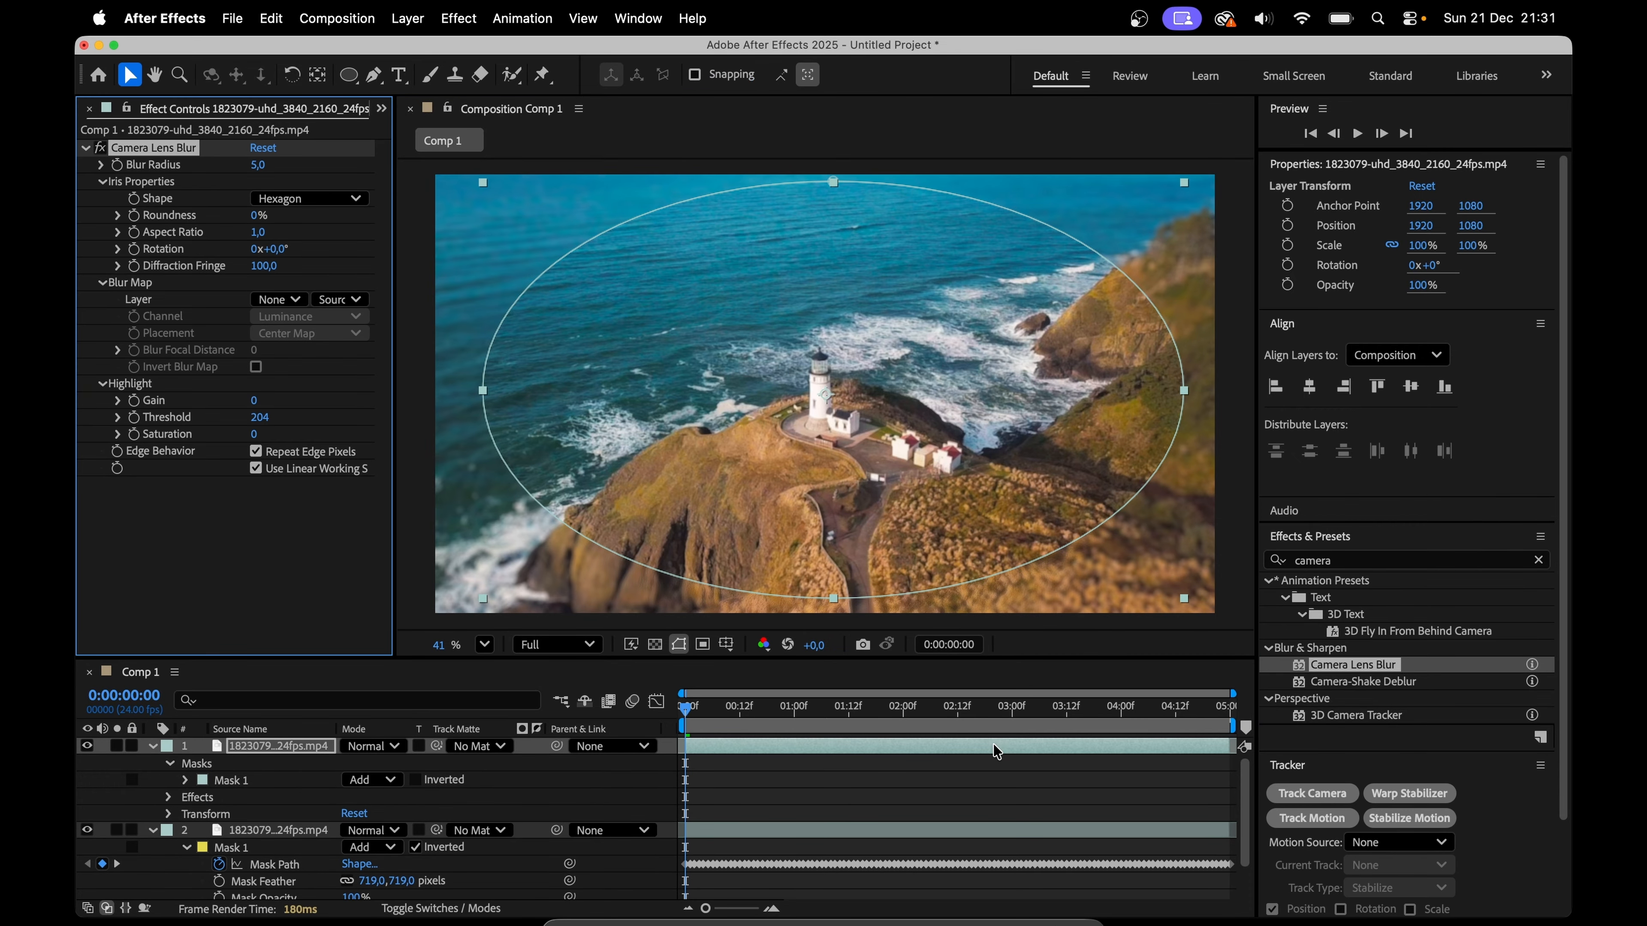
Step: Invert the large elliptical mask and set the top layer's Camera Lens Blur radius to 31
{"action": "left_click", "coordinate": [416, 781]}
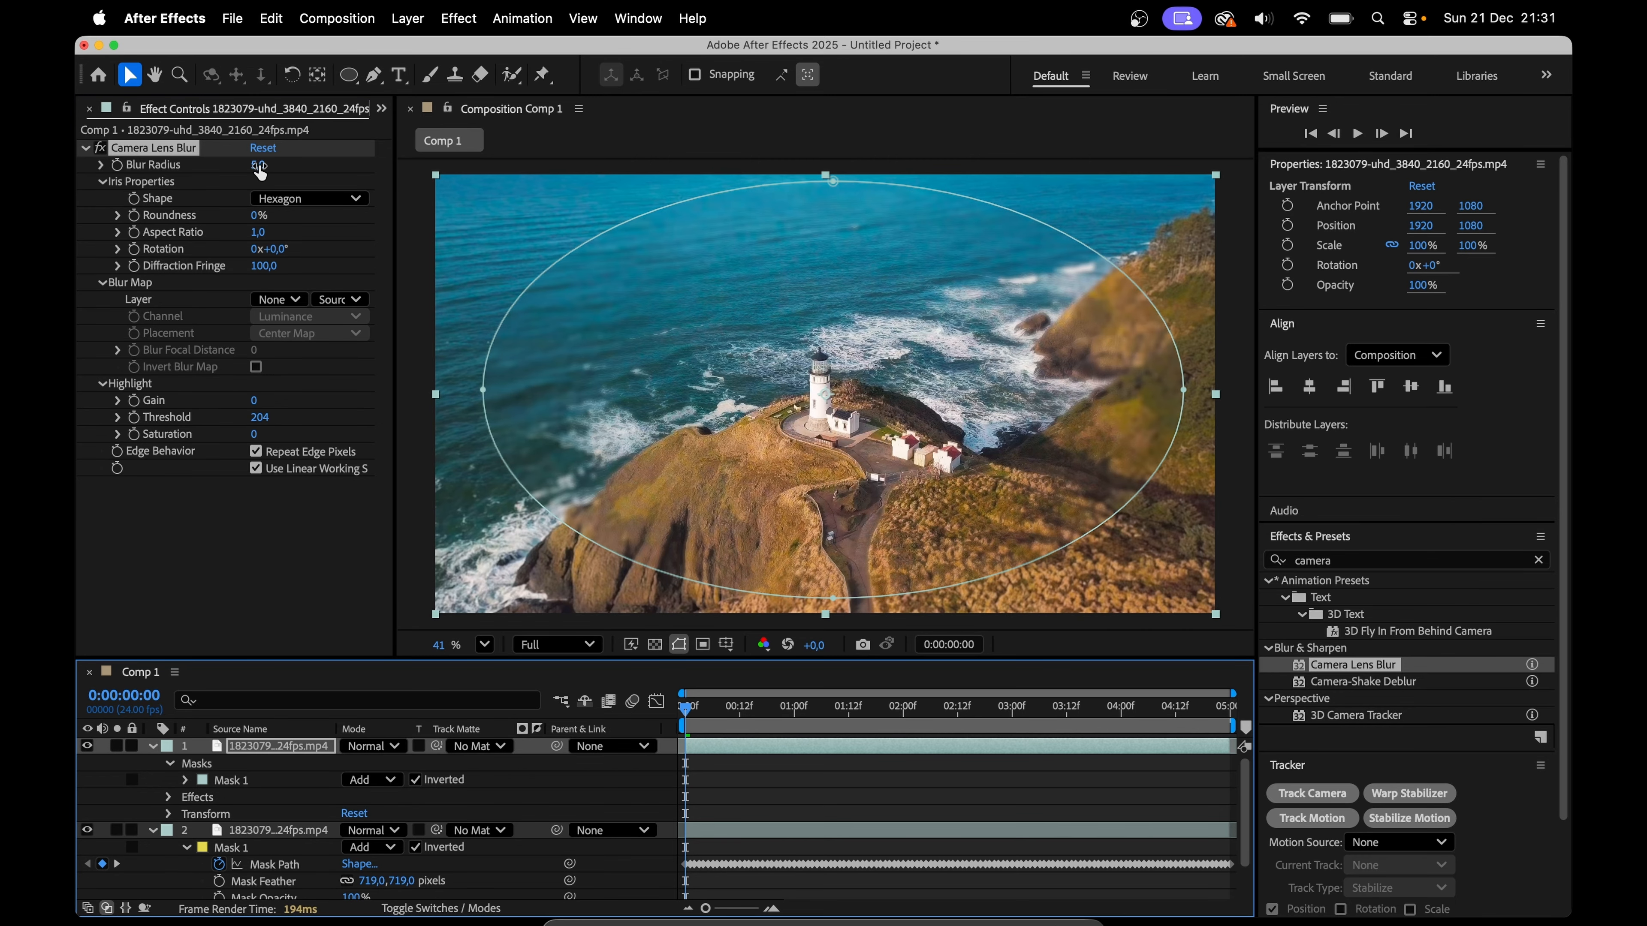
{"action": "left_click_drag", "start_coordinate": [259, 164], "coordinate": [290, 170]}
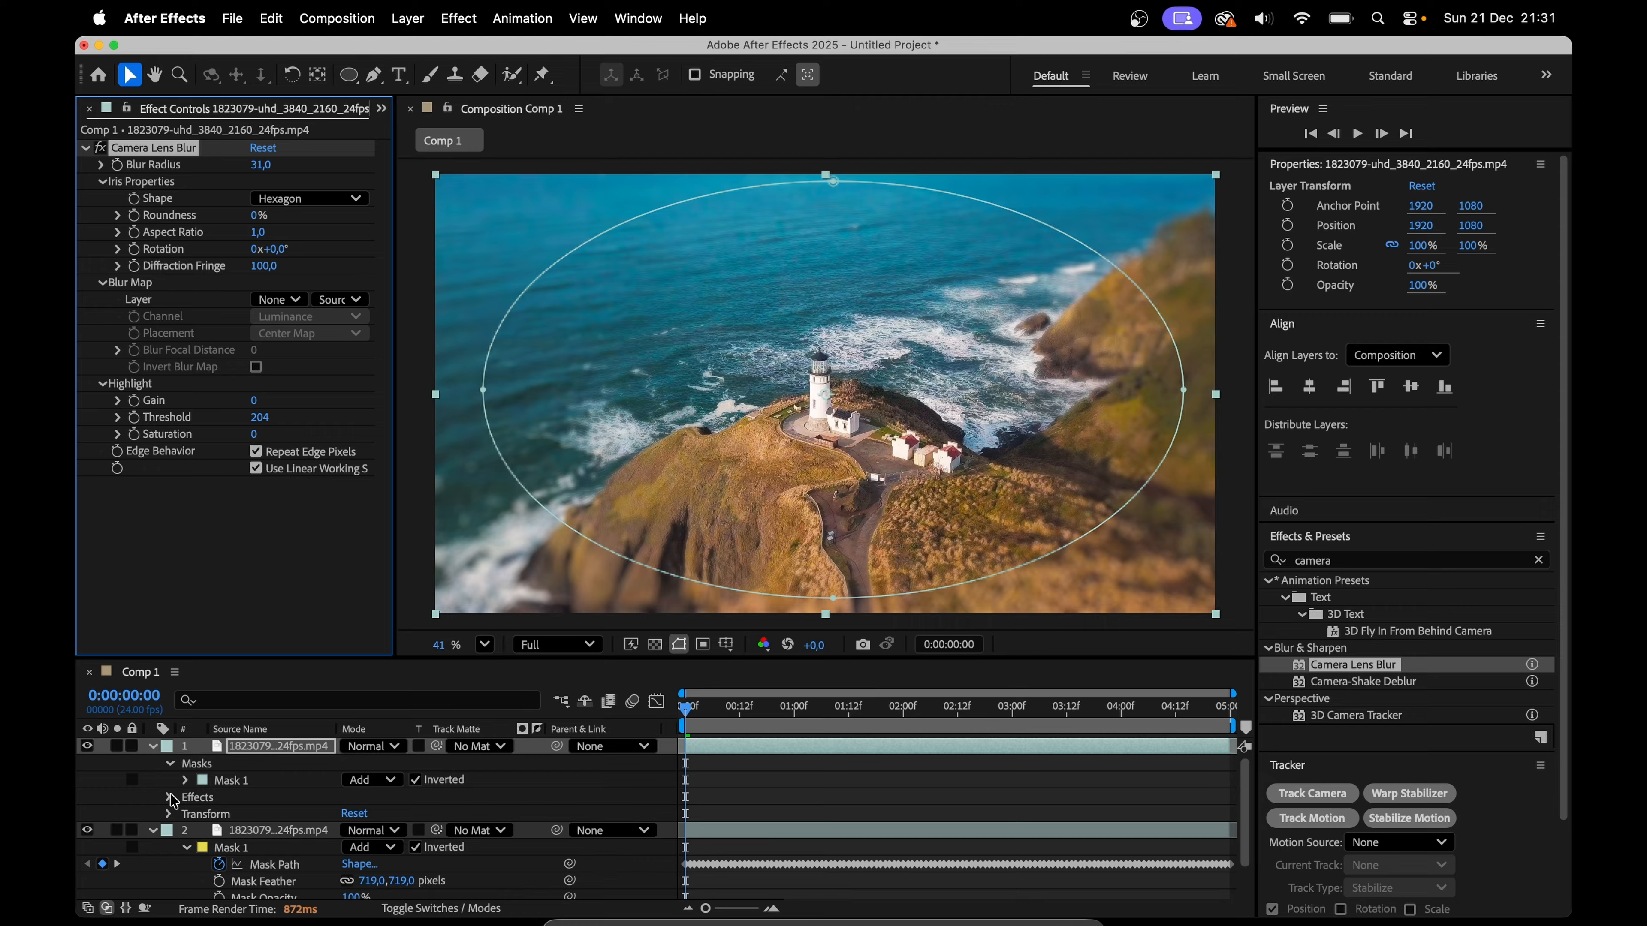
Step: Reveal the Mask Feather property of the top layer's elliptical mask
{"action": "left_click", "coordinate": [242, 778]}
{"action": "key", "text": "f"}
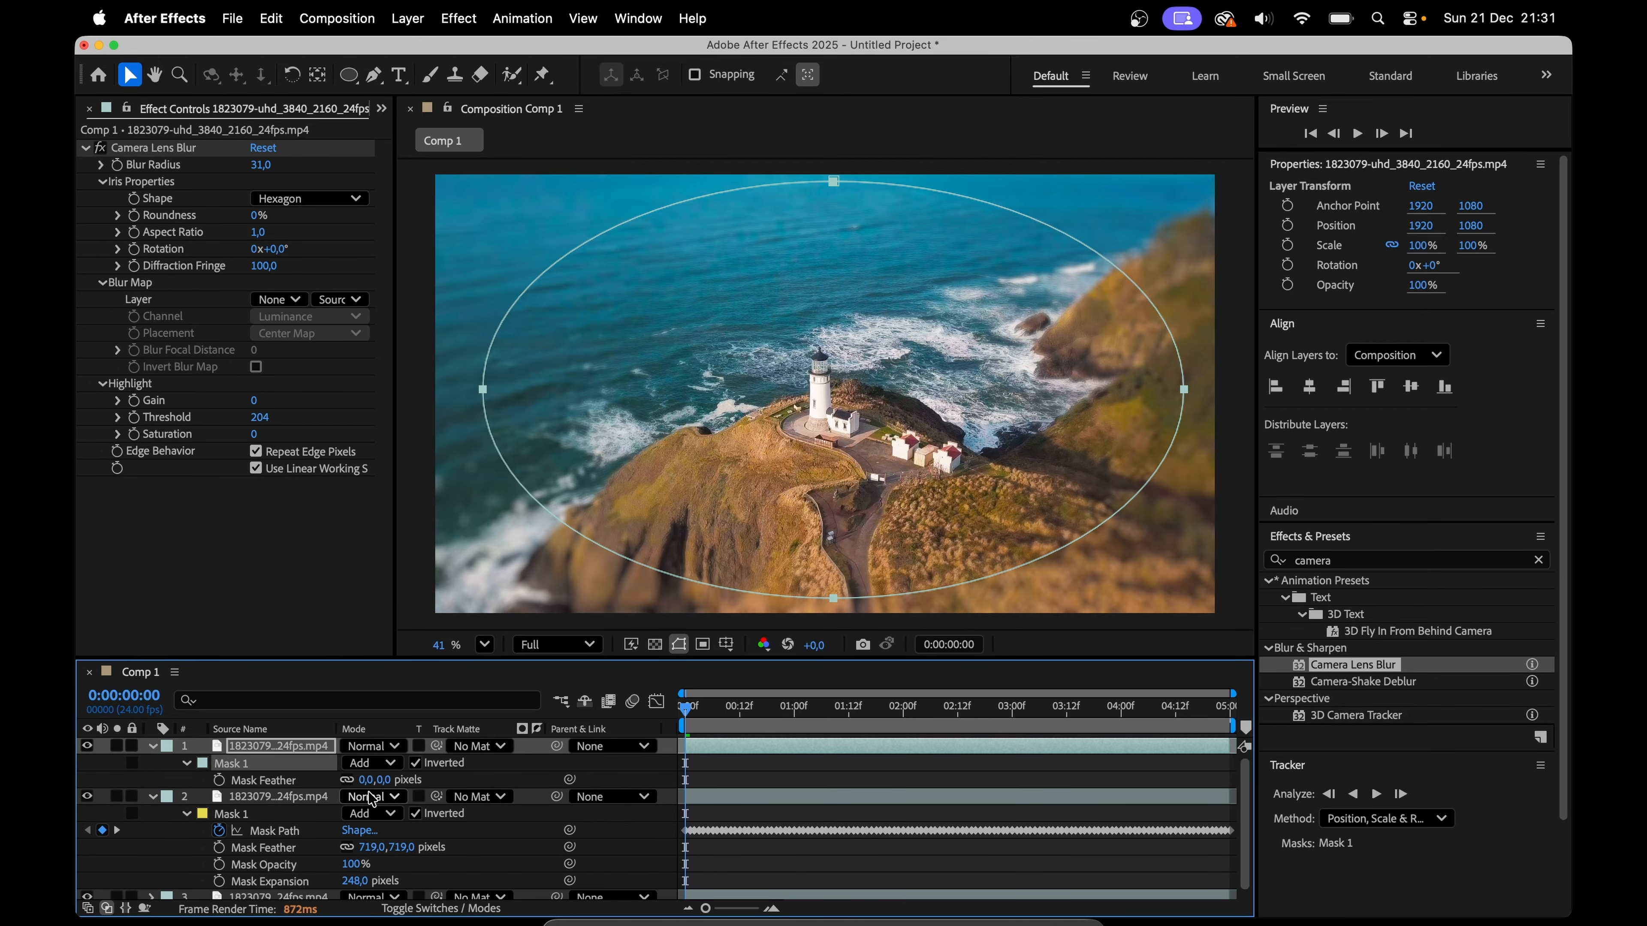